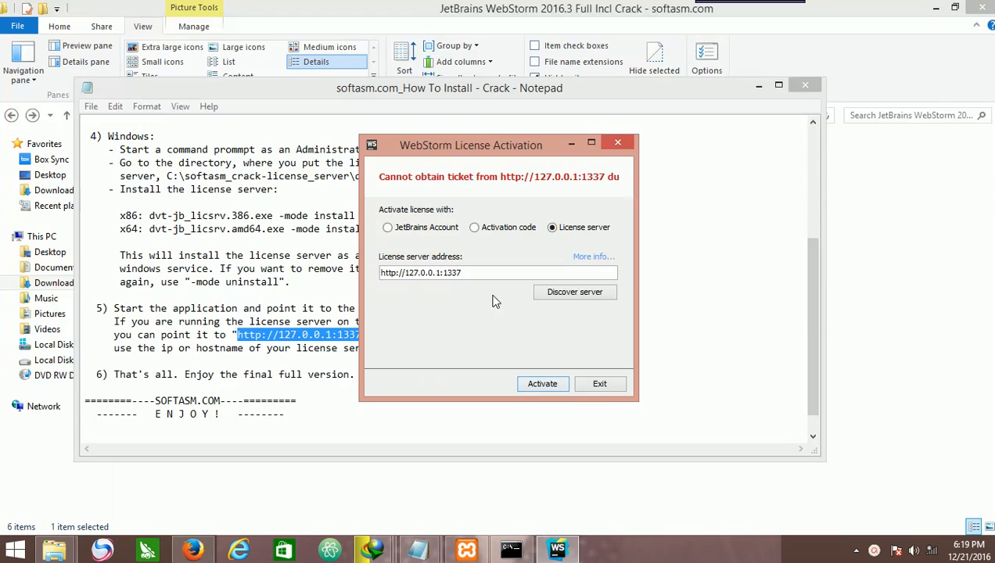
# Close the WebStorm License Activation dialog, the install-instructions Notepad window and the file explorer window.
pyautogui.click(615, 141)
pyautogui.click(814, 91)
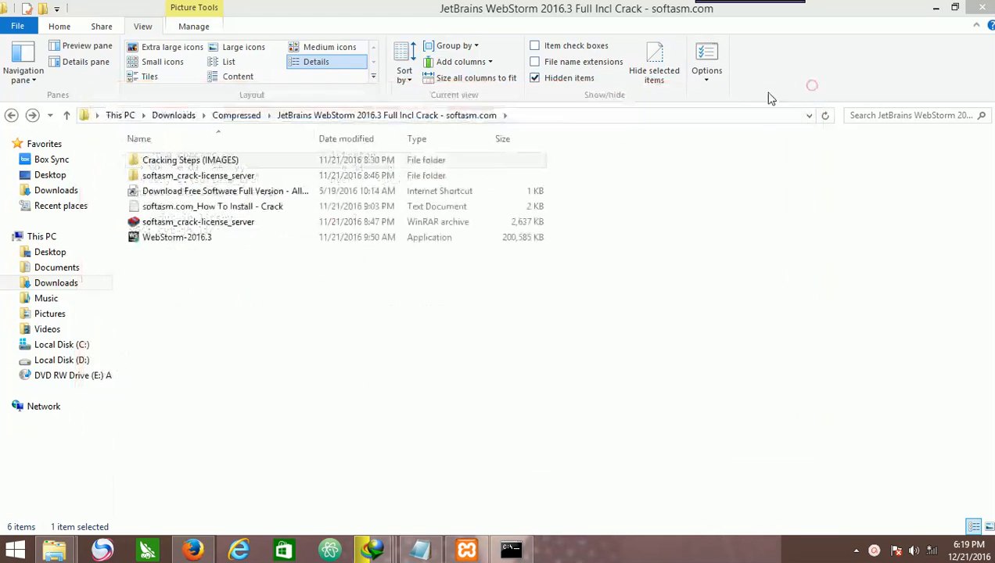
pyautogui.click(982, 7)
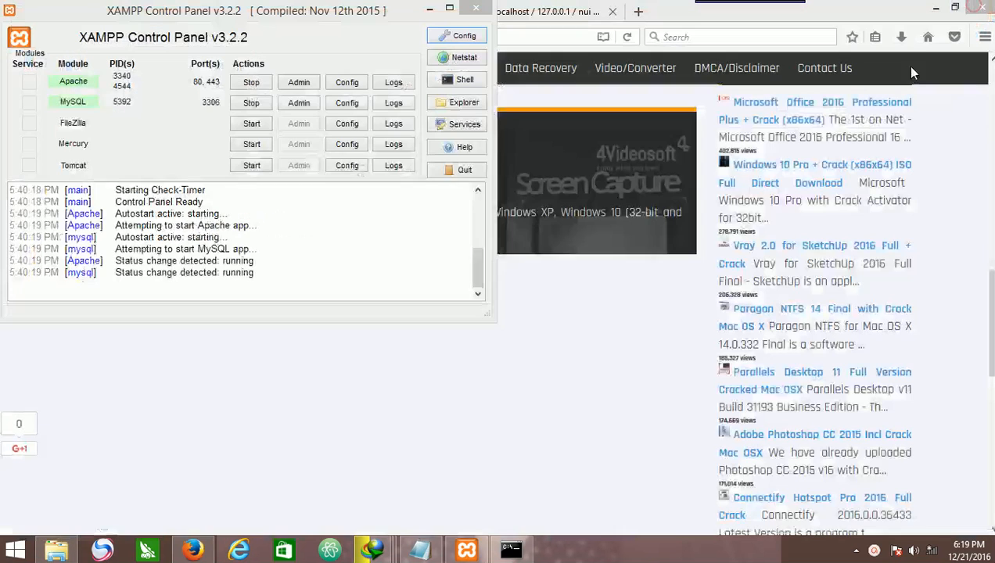
# Minimize the XAMPP Control Panel and switch to the XAMPP Installers and Downloads browser tab.
pyautogui.click(426, 11)
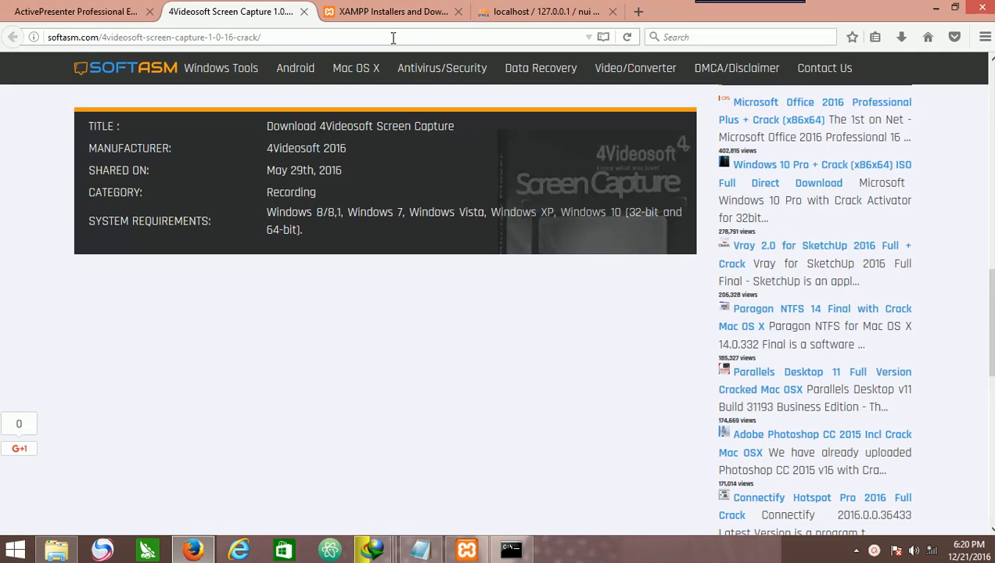
pyautogui.click(24, 6)
pyautogui.click(330, 10)
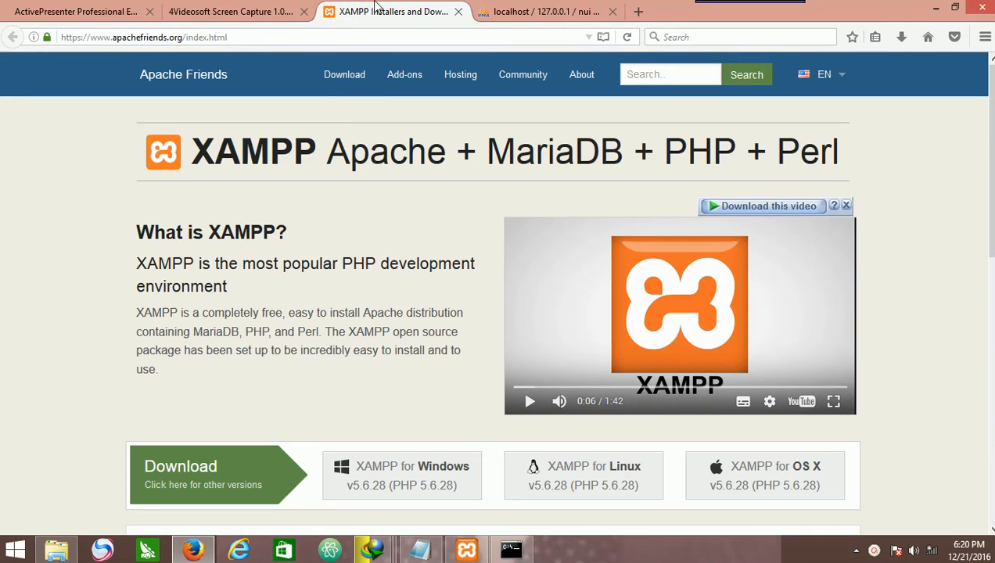
# Replace the address with apachefriends.org and load it.
pyautogui.click(259, 39)
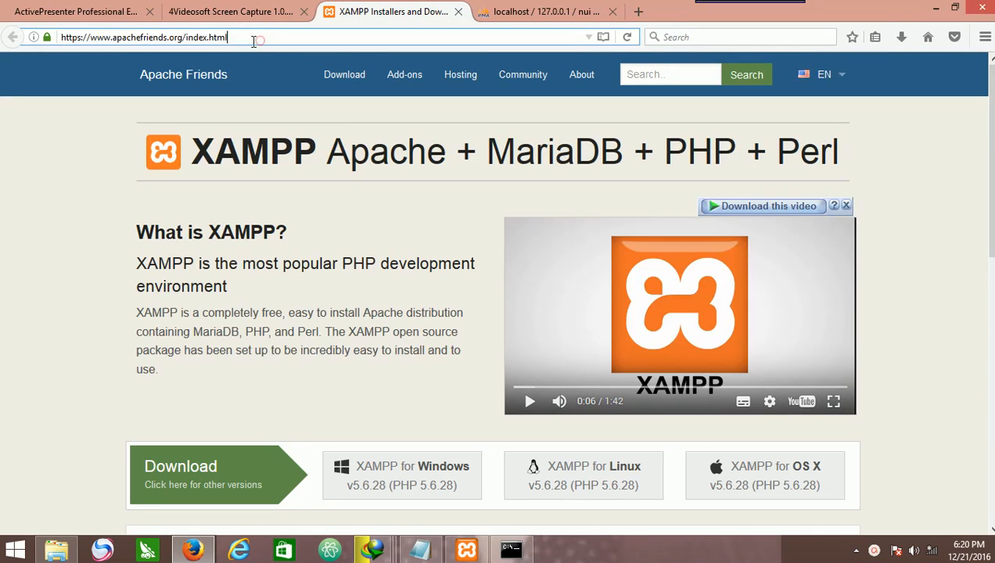
pyautogui.moveTo(246, 42); pyautogui.dragTo(27, 30)
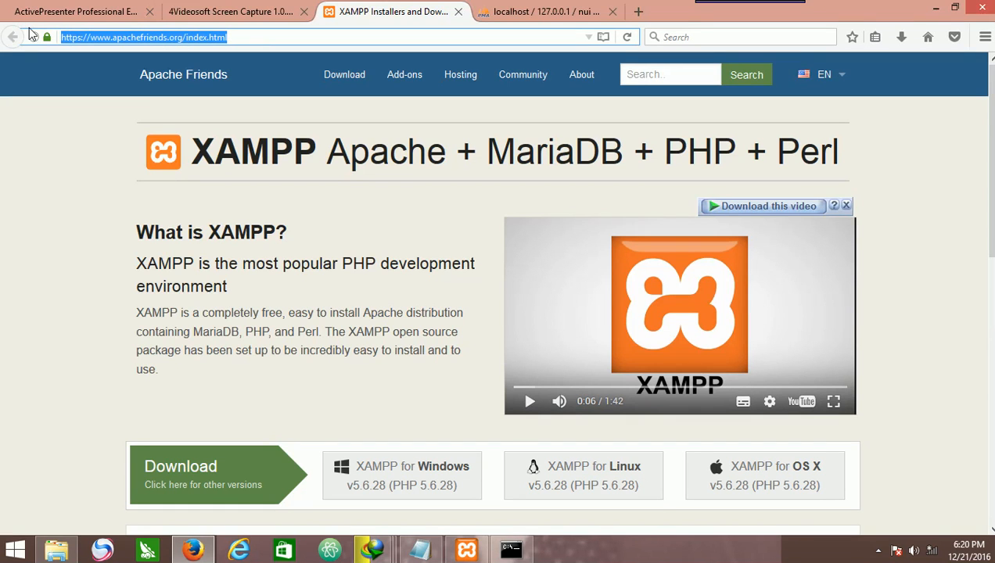
pyautogui.write('apach')
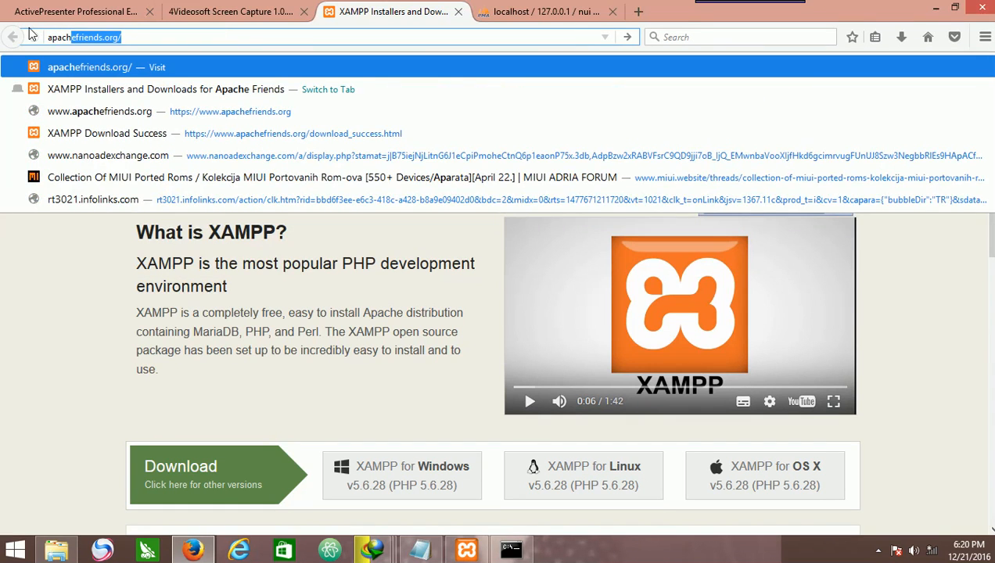
pyautogui.write('efrrie')
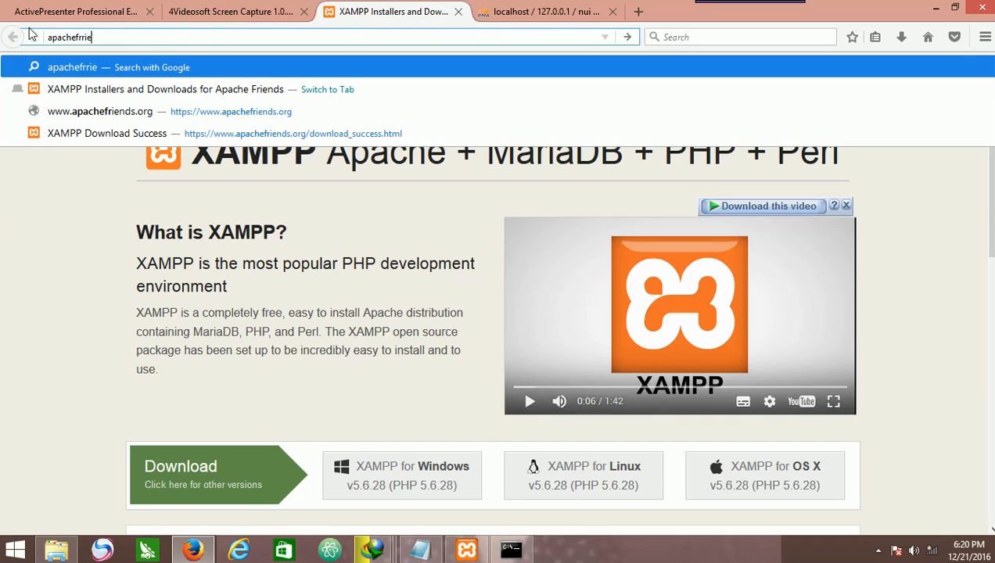
pyautogui.write('nds.org')
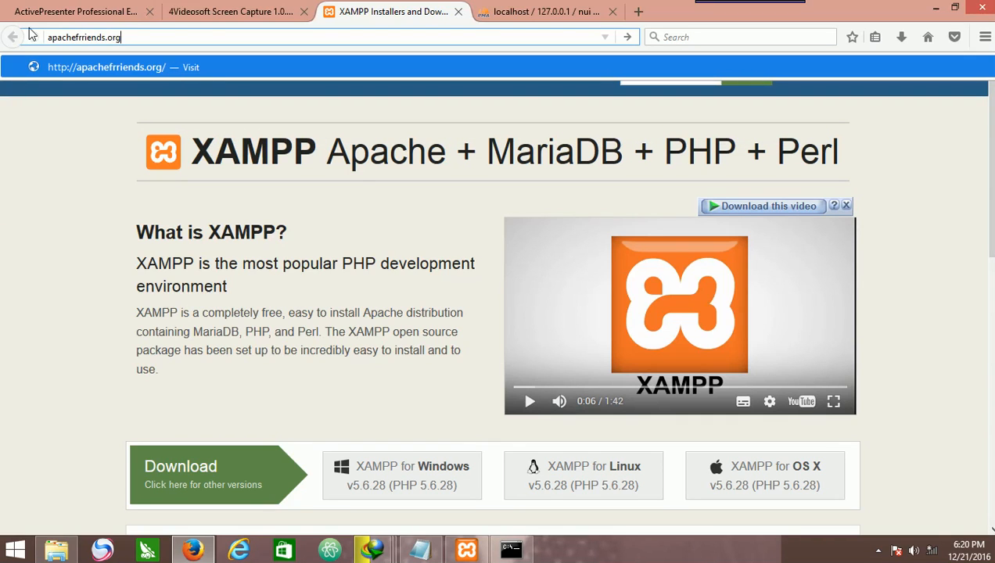
pyautogui.press('BackSpace')
pyautogui.press('BackSpace')
pyautogui.press('BackSpace')
pyautogui.press('BackSpace')
pyautogui.press('BackSpace')
pyautogui.press('BackSpace')
pyautogui.press('BackSpace')
pyautogui.press('BackSpace')
pyautogui.press('BackSpace')
pyautogui.press('BackSpace')
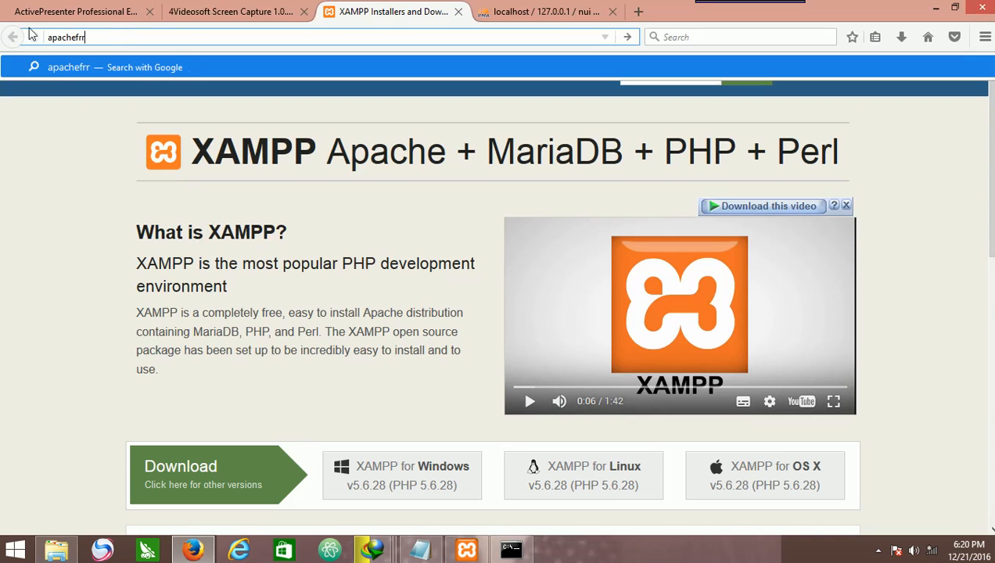
pyautogui.write('iends')
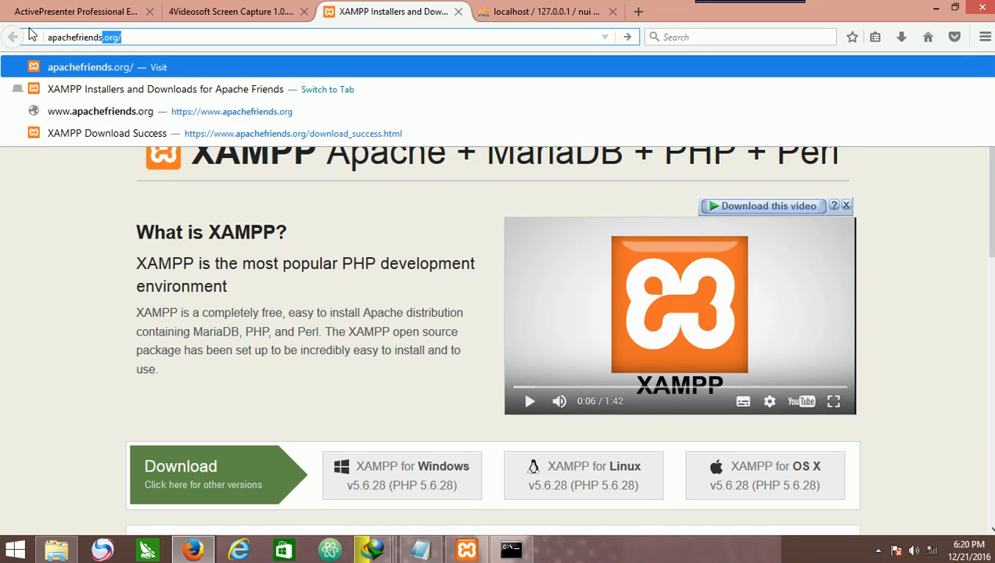
pyautogui.write('.org')
pyautogui.press('Return')
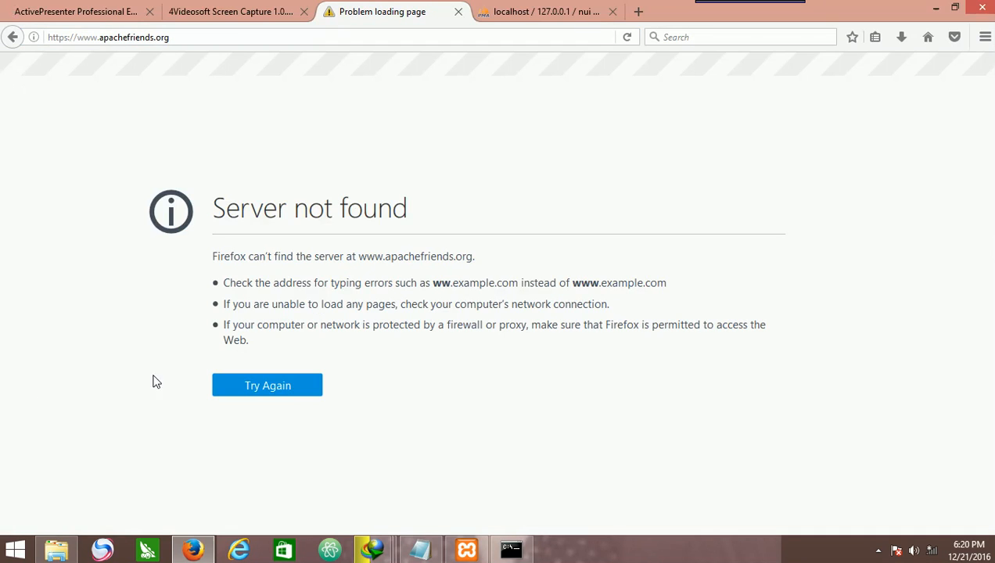
# Connect to the Wi-Fi network from the network list and retry loading the page.
pyautogui.click(931, 551)
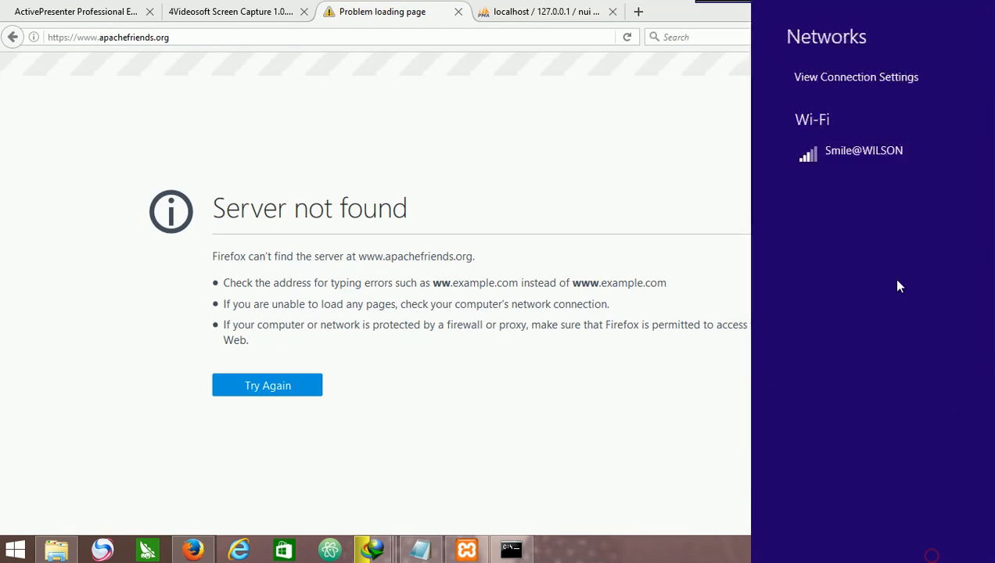
pyautogui.click(849, 151)
pyautogui.click(882, 206)
pyautogui.click(953, 247)
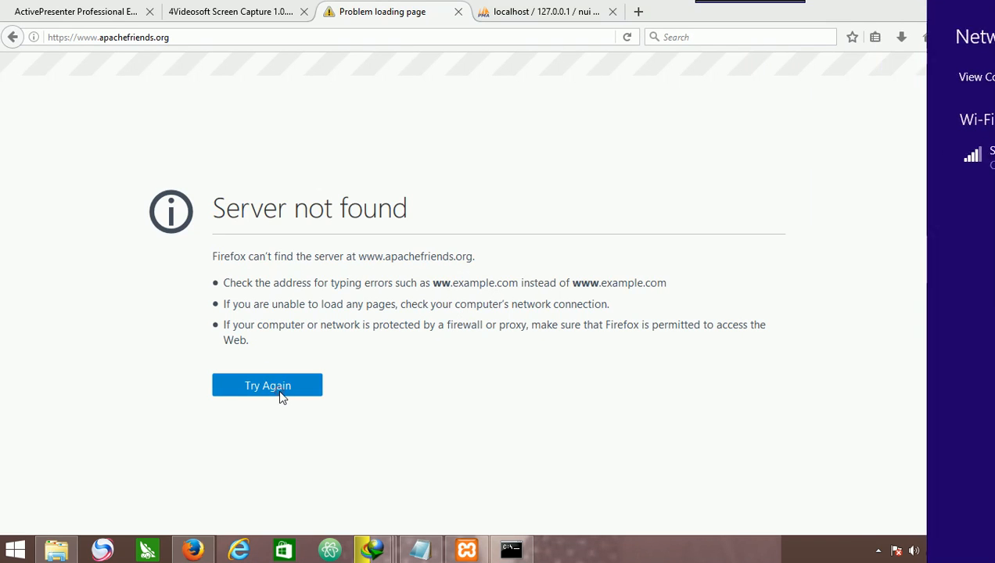
pyautogui.click(280, 387)
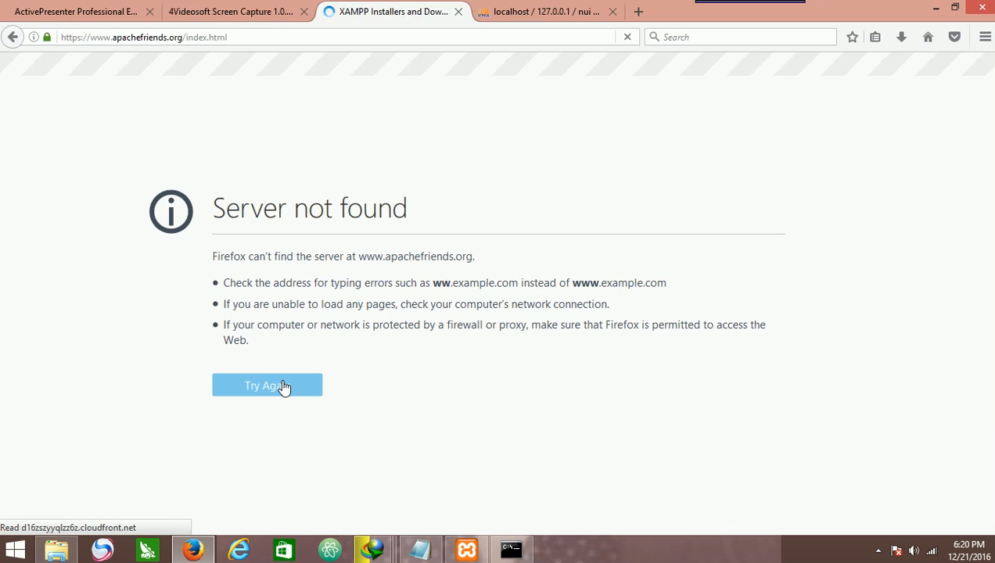
# Download XAMPP for Windows v5.6.28 and start the download in the download manager dialog.
pyautogui.scroll(-5, 286, 389)
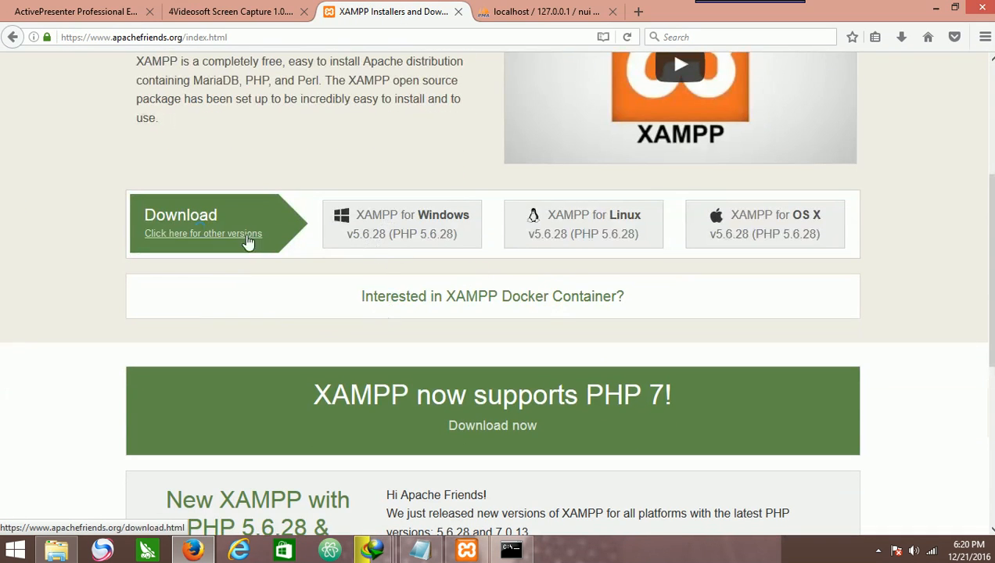
pyautogui.scroll(3, 211, 264)
pyautogui.scroll(-5, 215, 266)
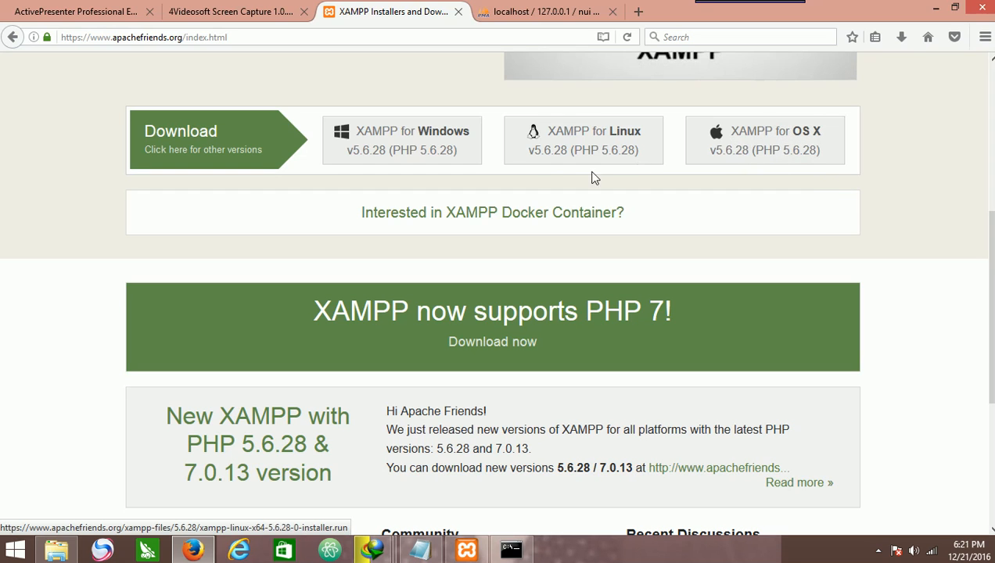
pyautogui.click(391, 134)
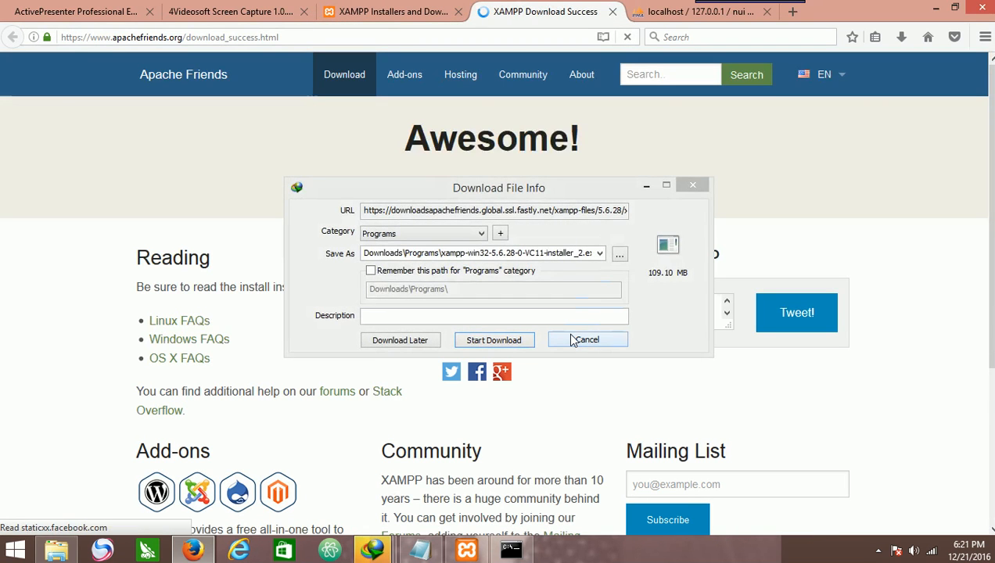
pyautogui.click(575, 340)
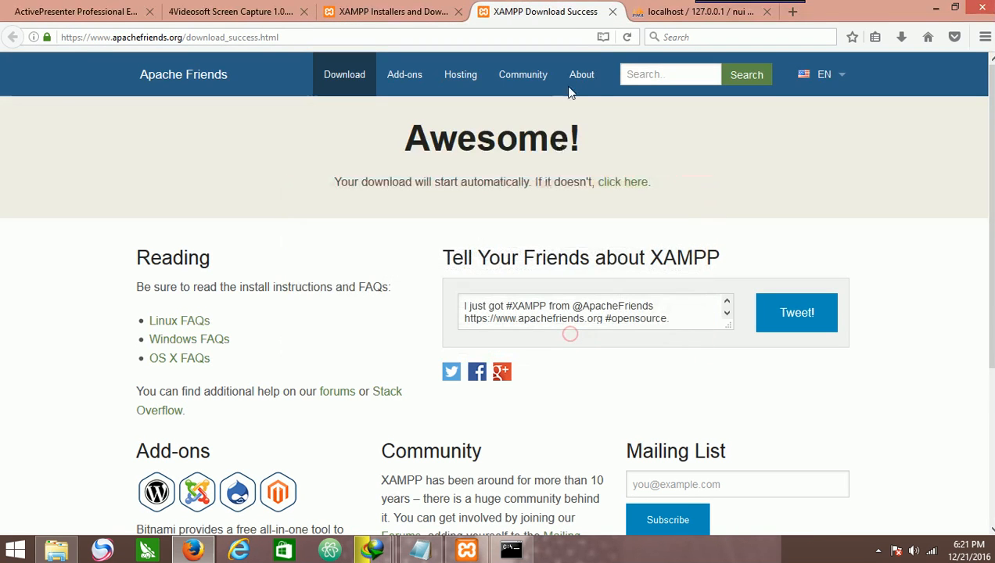
# Close the XAMPP Download Success tab and bring the XAMPP Control Panel to the front.
pyautogui.click(613, 12)
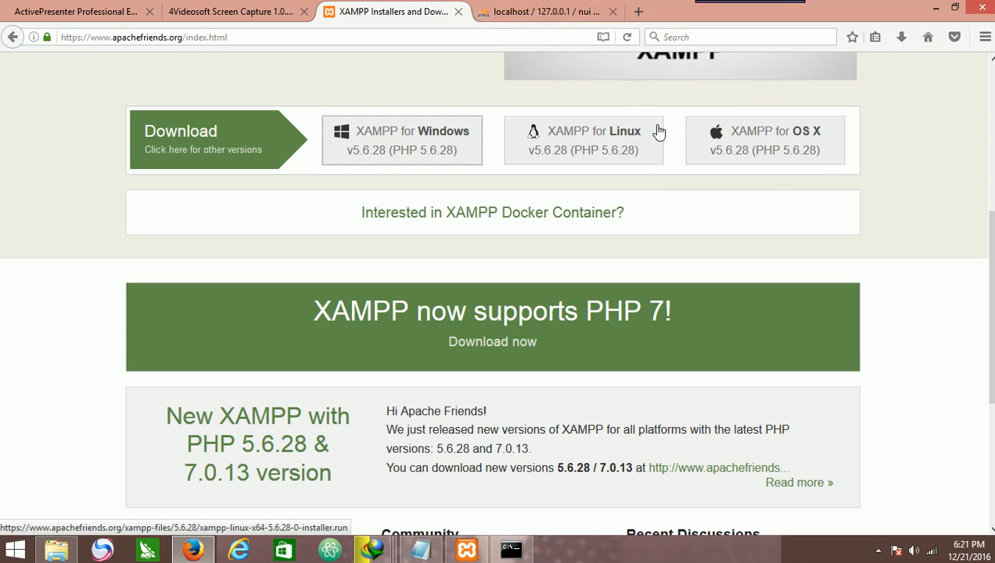
pyautogui.click(558, 8)
pyautogui.click(362, 10)
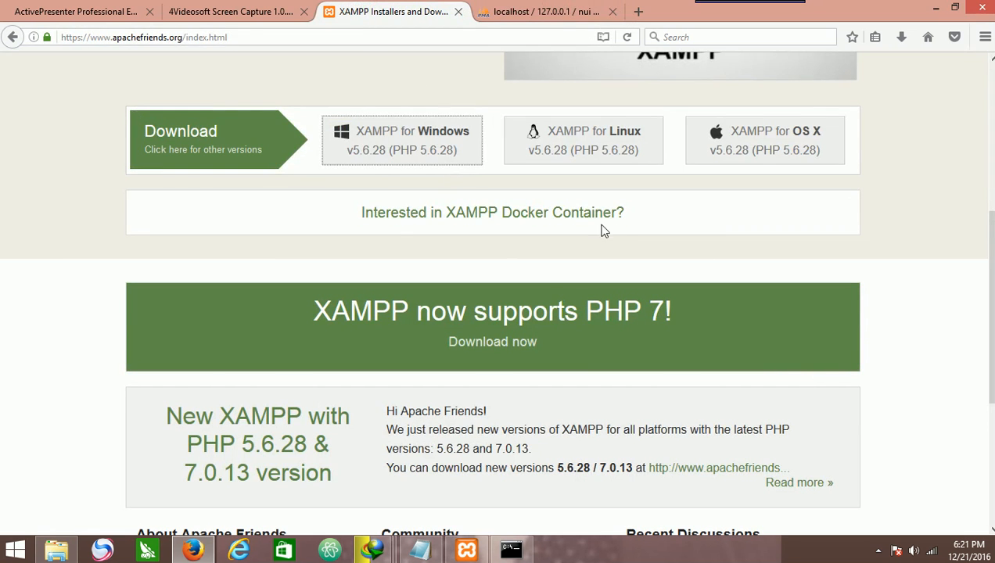
pyautogui.click(481, 546)
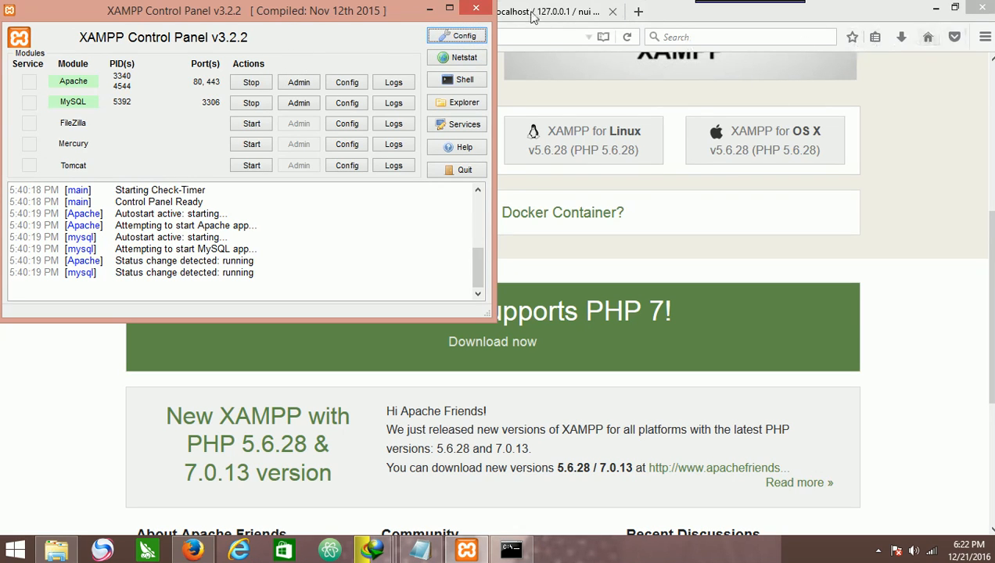
pyautogui.moveTo(821, 6)
pyautogui.moveTo(991, 4)
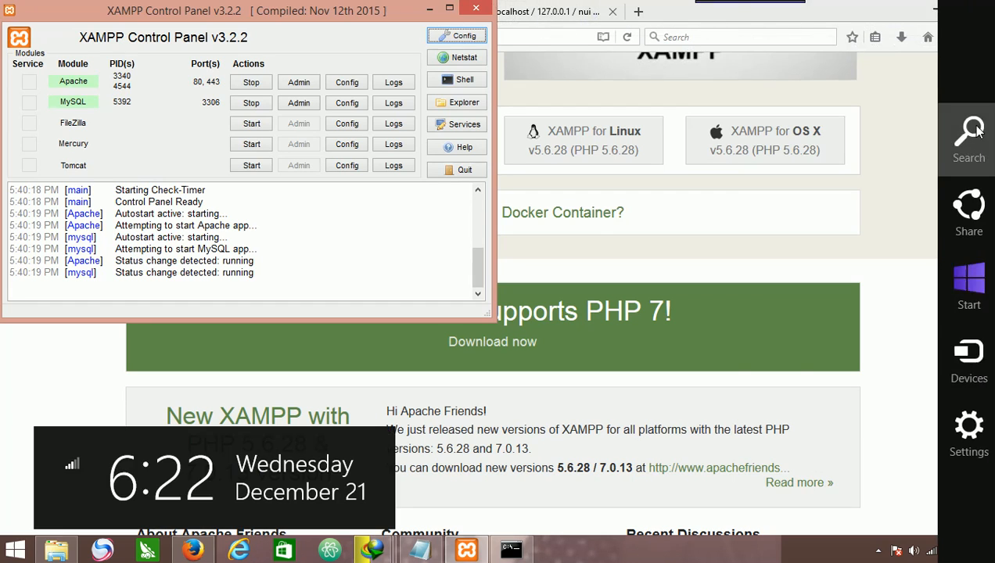
pyautogui.click(967, 147)
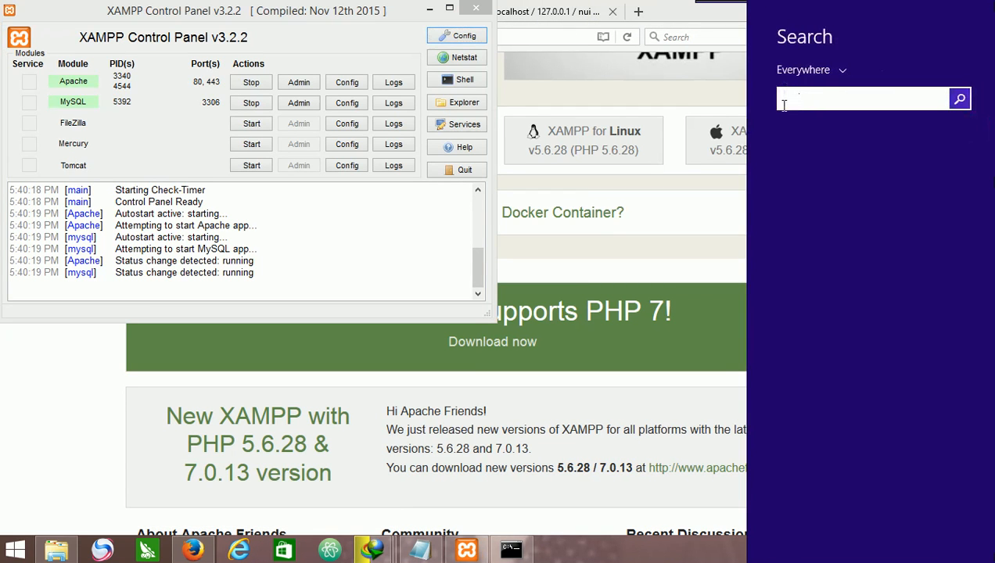
pyautogui.write('xampP Control Panel')
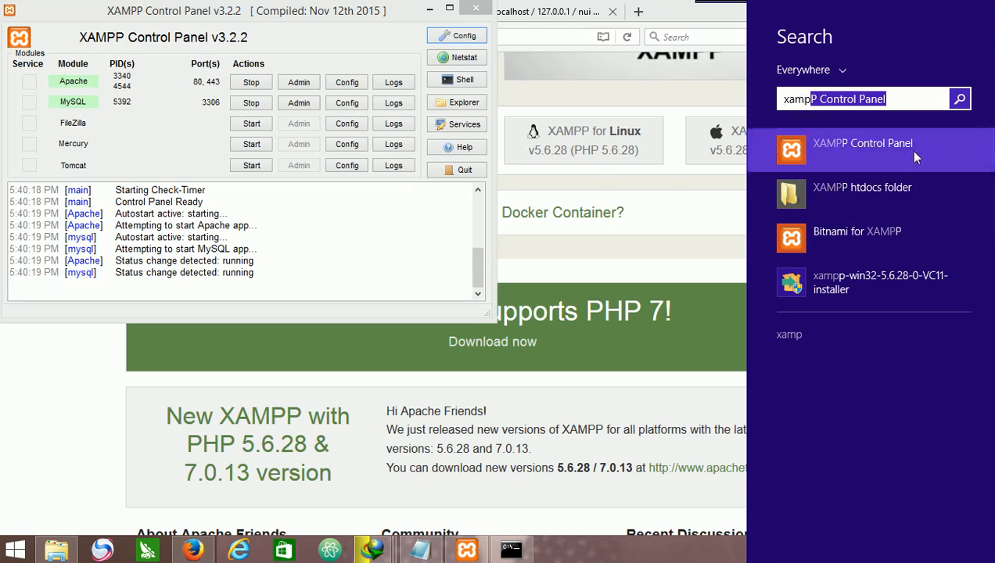
pyautogui.click(401, 210)
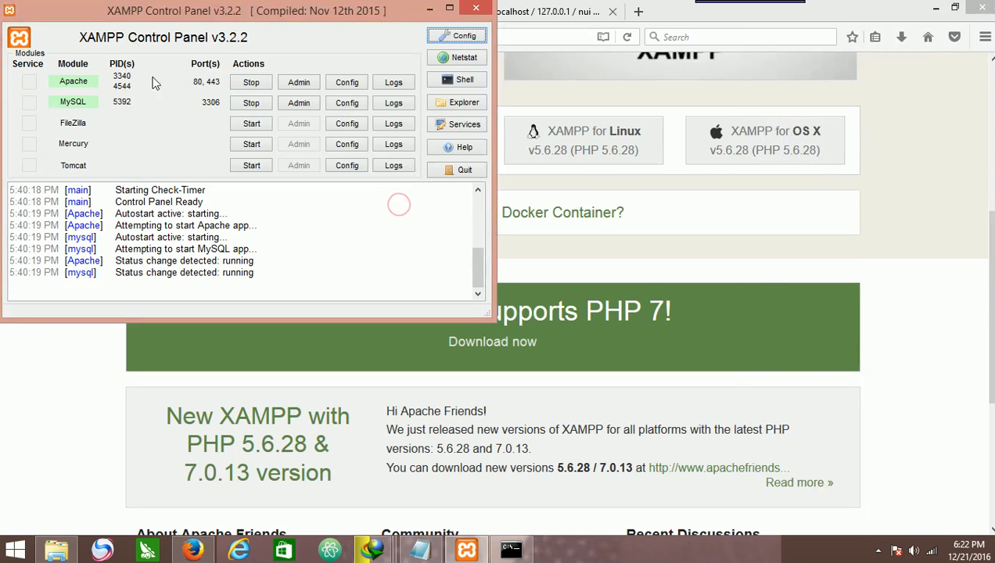
# Stop the Apache and MySQL modules.
pyautogui.click(248, 82)
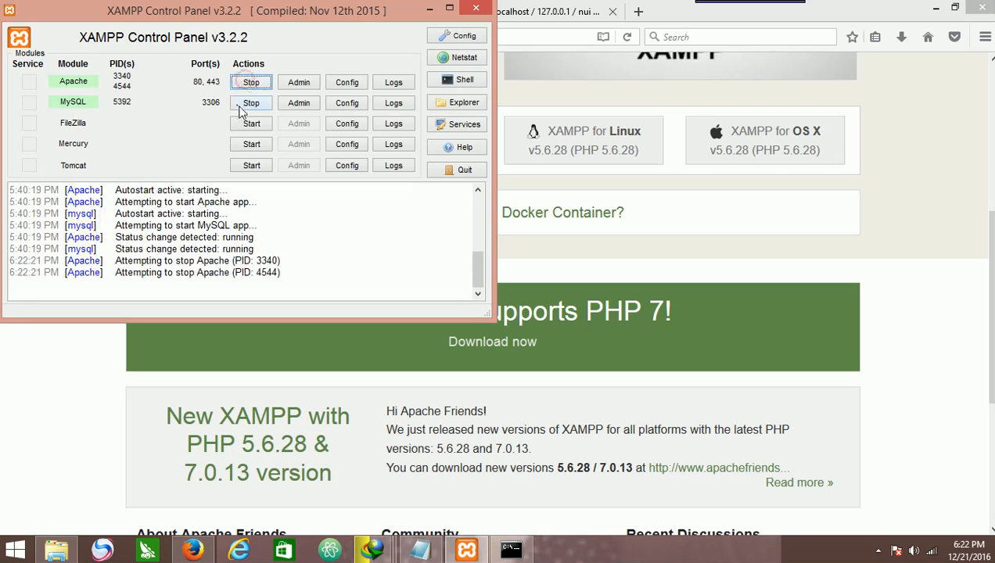
pyautogui.click(244, 105)
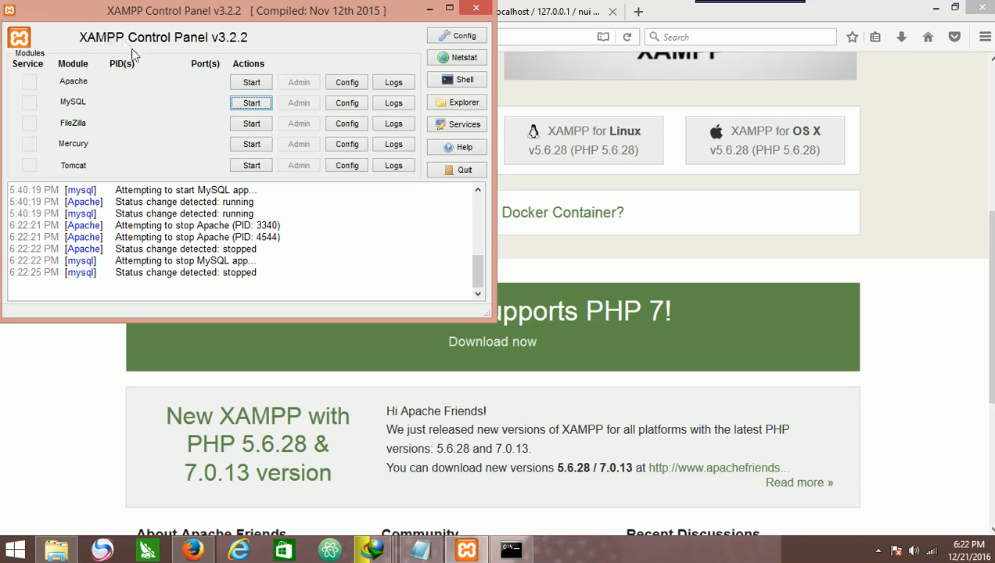
# Start the Apache and MySQL modules.
pyautogui.click(262, 84)
pyautogui.click(264, 102)
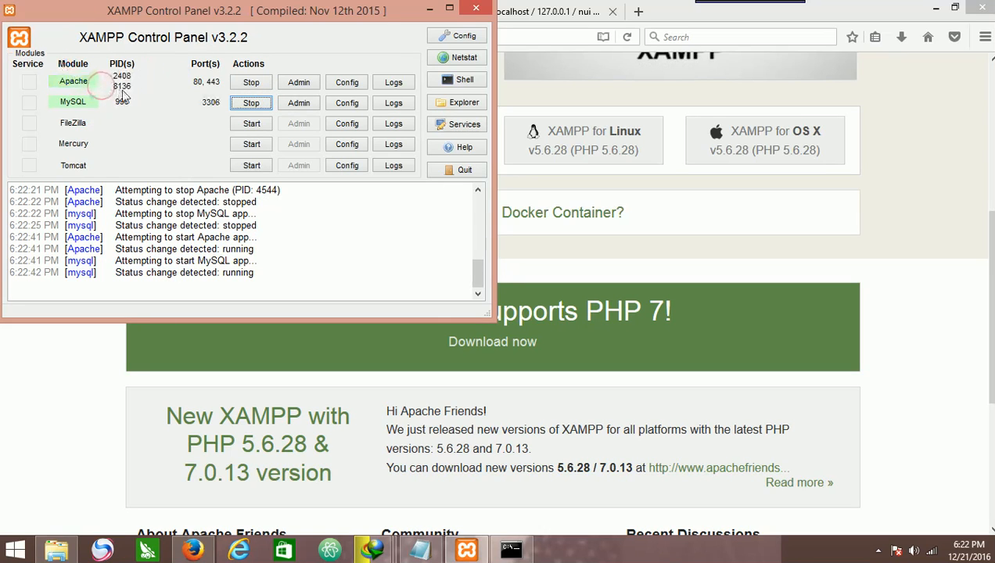
# Stop the MySQL and Apache modules and close the XAMPP Control Panel.
pyautogui.click(233, 103)
pyautogui.click(250, 83)
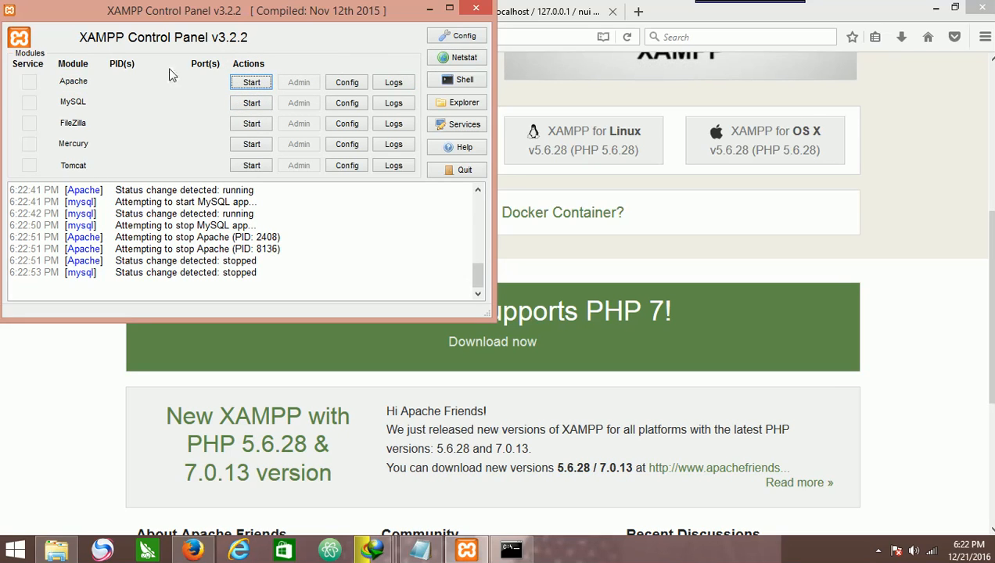
pyautogui.click(469, 11)
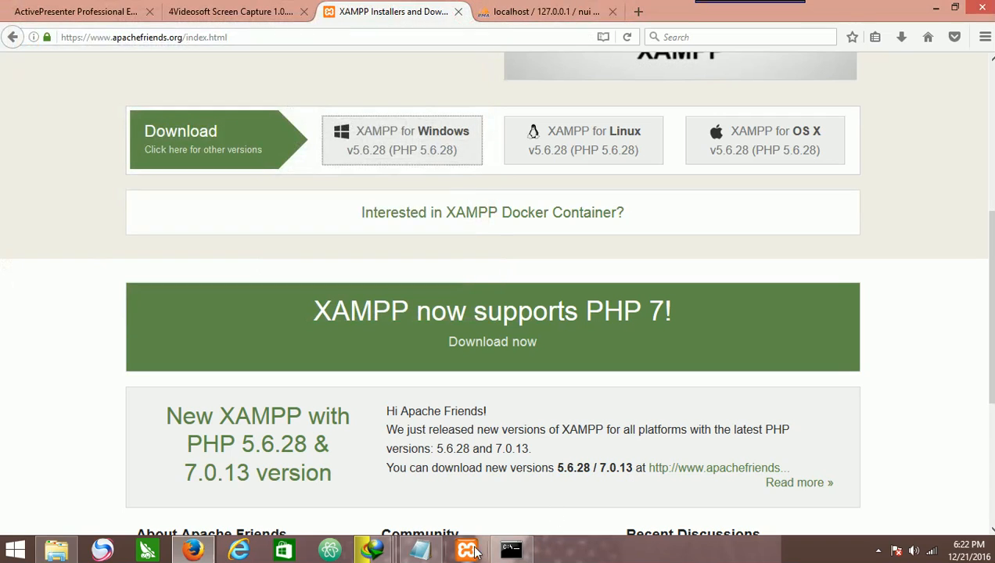
# Reopen the XAMPP Control Panel and stop its Apache and MySQL modules.
pyautogui.click(483, 552)
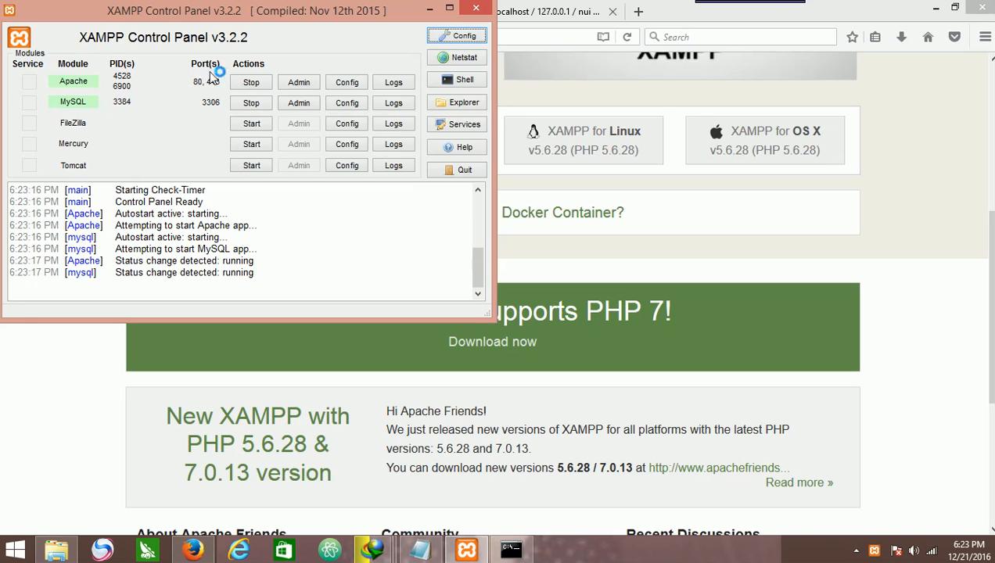
pyautogui.click(251, 82)
pyautogui.click(251, 103)
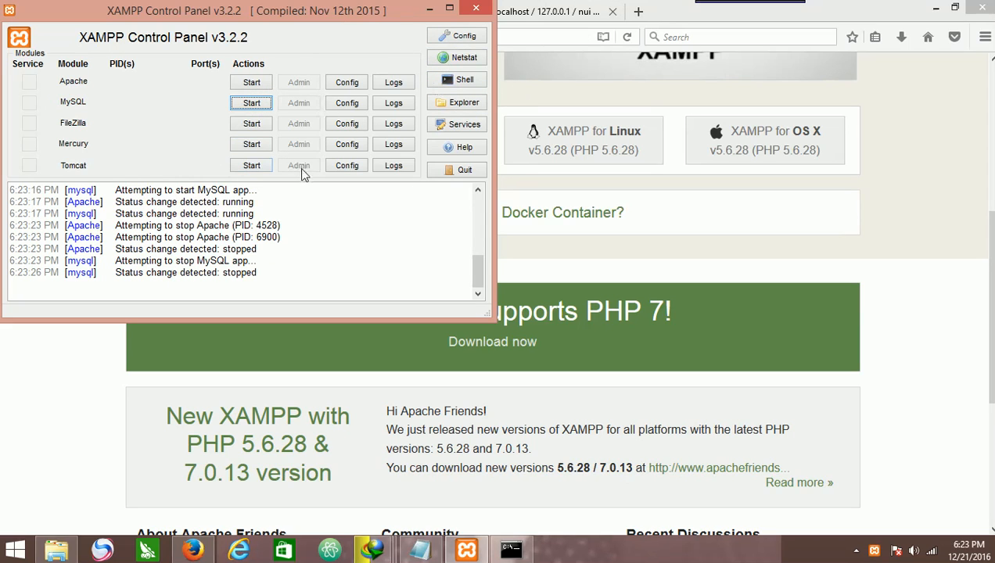
# Open the Control Panel configuration and untick autostart for the Apache and MySQL modules.
pyautogui.click(463, 37)
pyautogui.moveTo(468, 117); pyautogui.dragTo(355, 23)
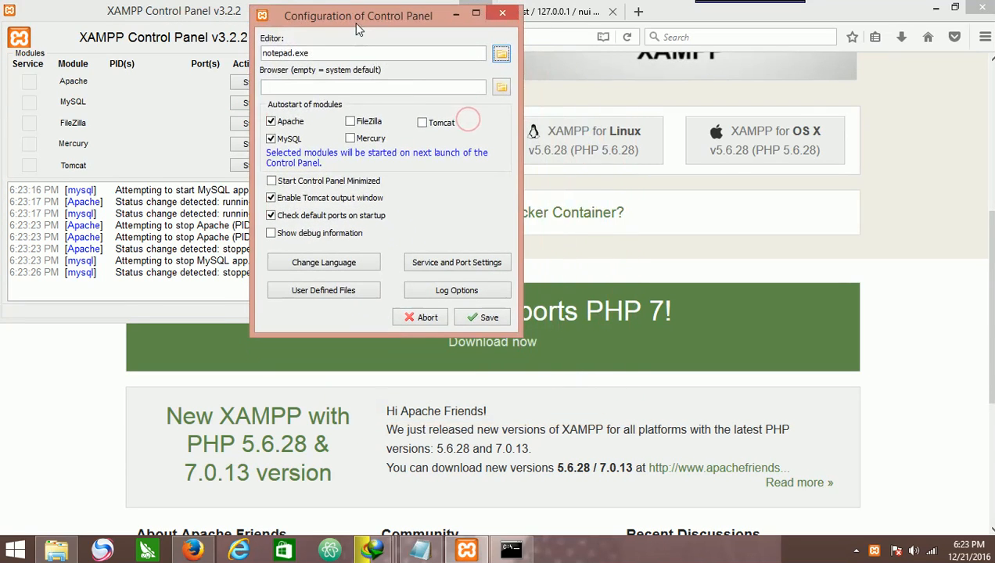
pyautogui.click(288, 122)
pyautogui.click(293, 138)
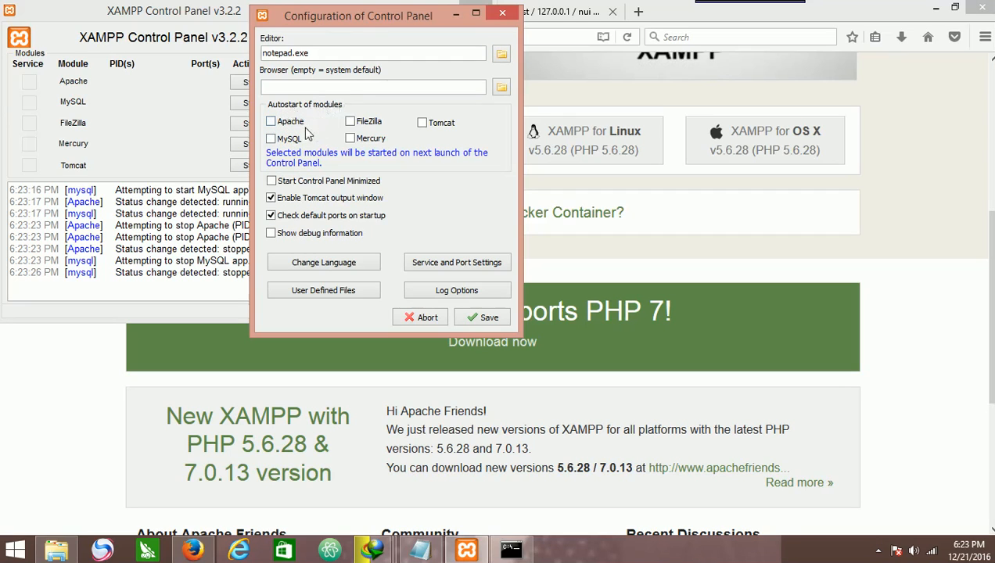
# Tick autostart for Apache and MySQL again and save the Control Panel configuration.
pyautogui.click(284, 122)
pyautogui.click(274, 140)
pyautogui.click(484, 317)
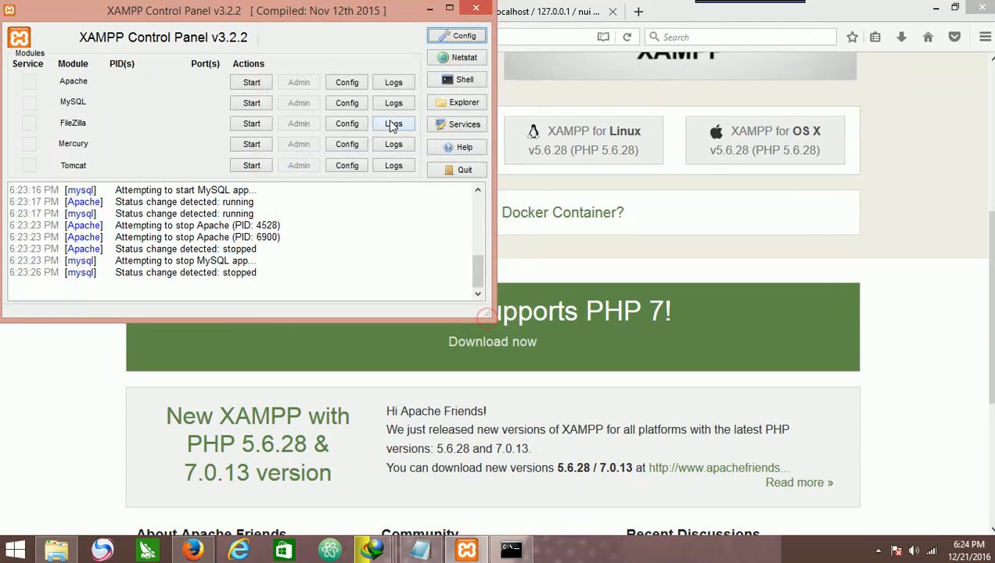
# Close and relaunch the XAMPP Control Panel, then minimize it.
pyautogui.click(475, 7)
pyautogui.click(466, 548)
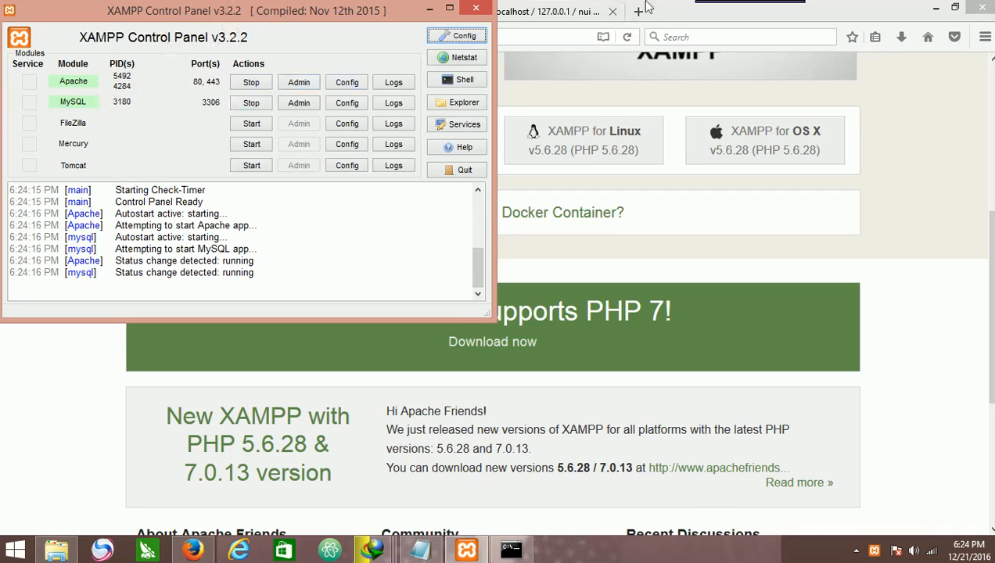
pyautogui.click(474, 11)
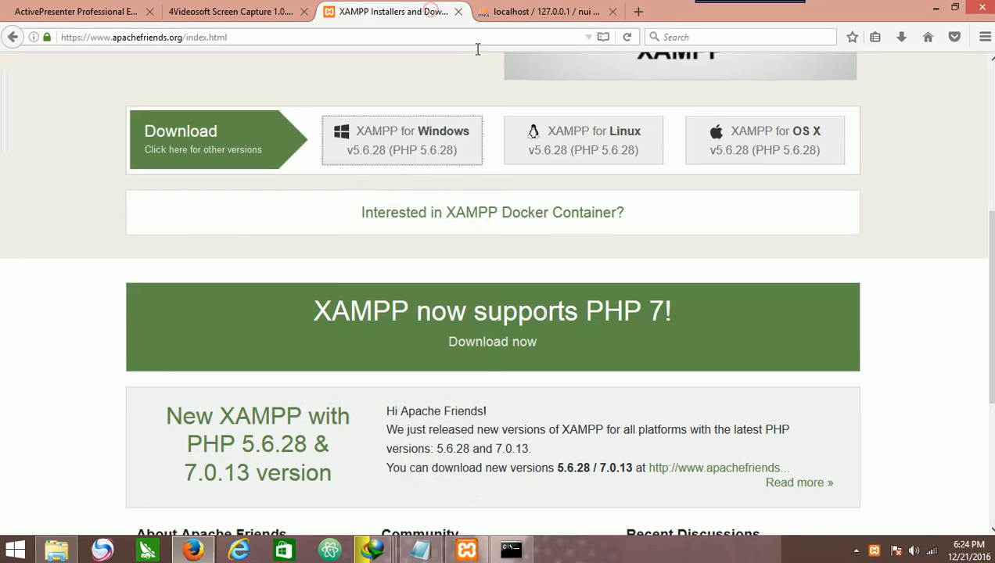
# Close the old phpMyAdmin browser tab and open a new empty tab.
pyautogui.click(506, 8)
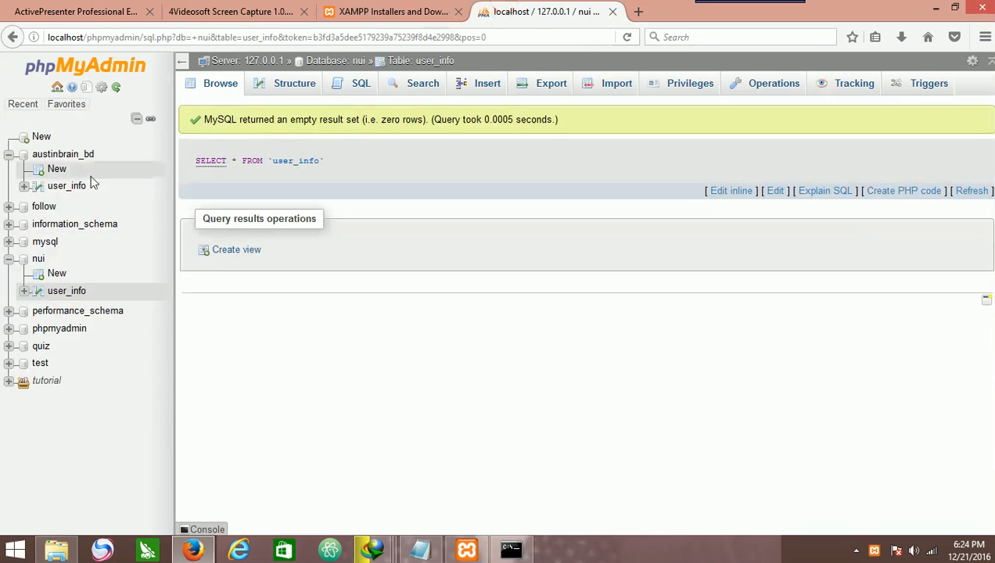
pyautogui.click(613, 11)
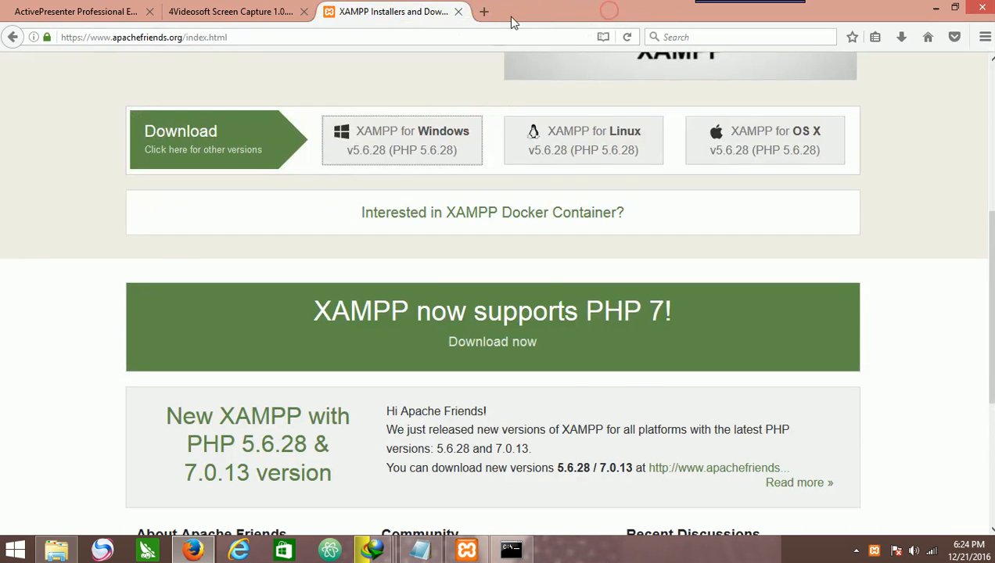
pyautogui.click(483, 11)
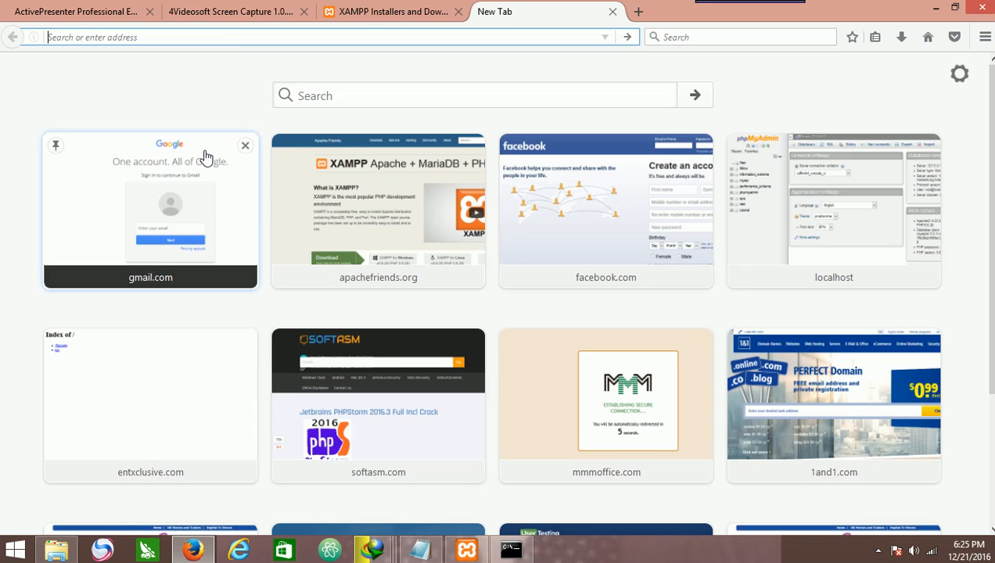
pyautogui.click(400, 13)
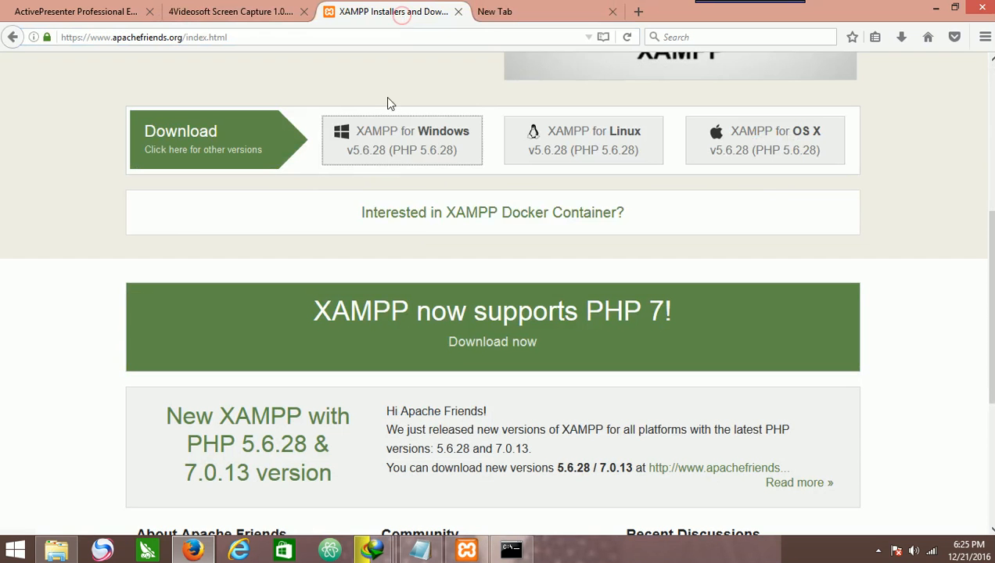
pyautogui.click(501, 12)
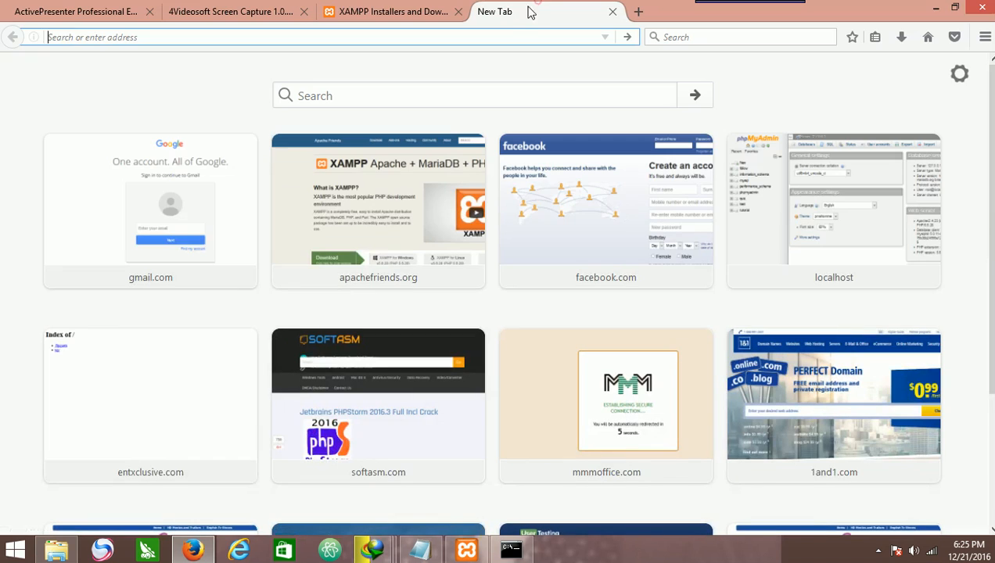
# Open localhost/phpmyadmin in the new browser tab.
pyautogui.click(145, 35)
pyautogui.write('localhost/')
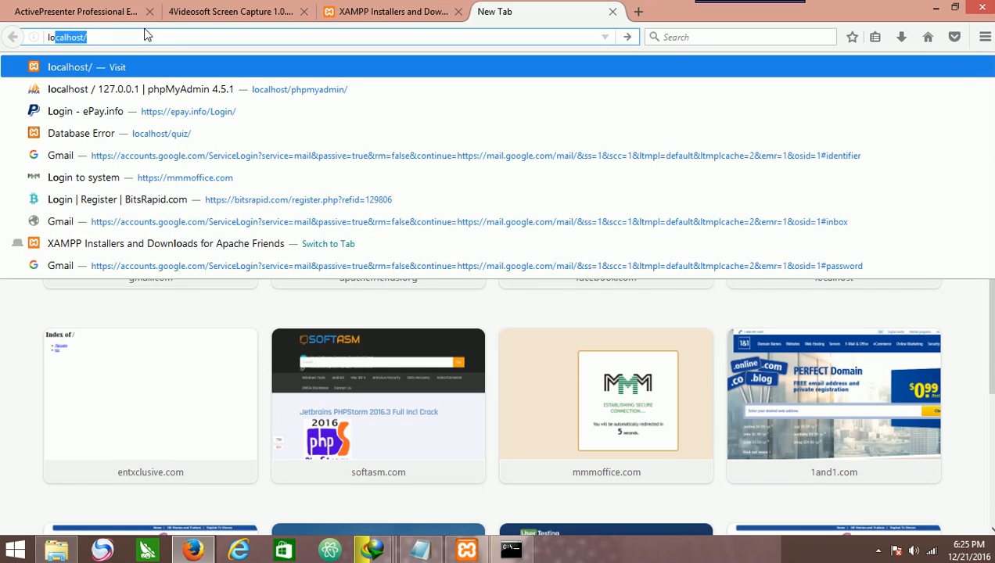
pyautogui.press('Return')
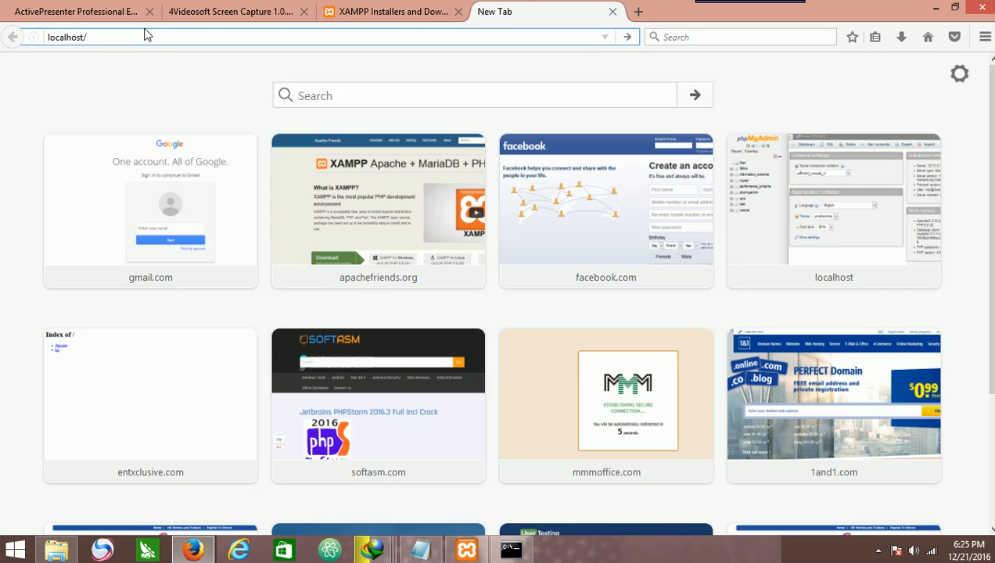
pyautogui.write('php')
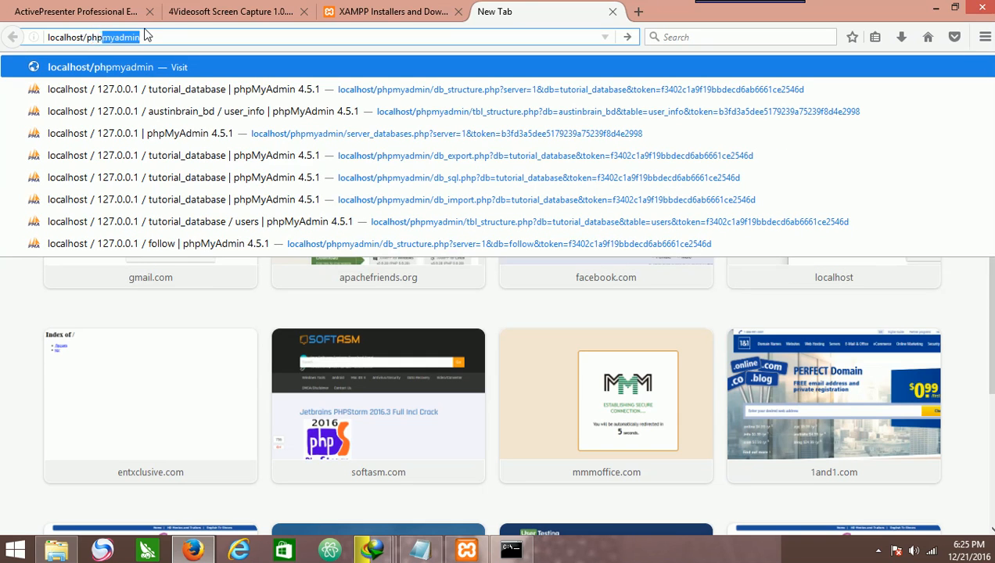
pyautogui.write('myad')
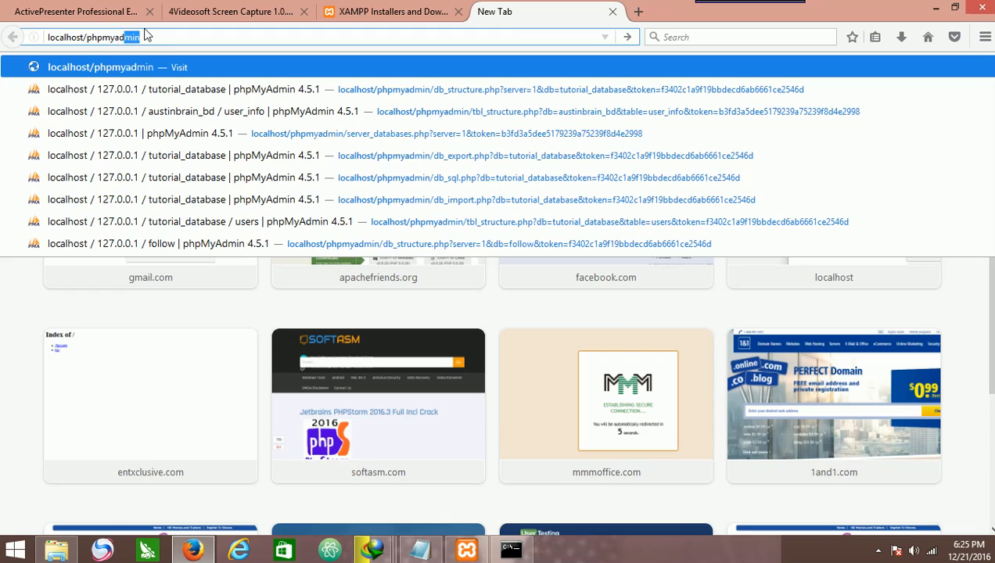
pyautogui.write('min')
pyautogui.press('Return')
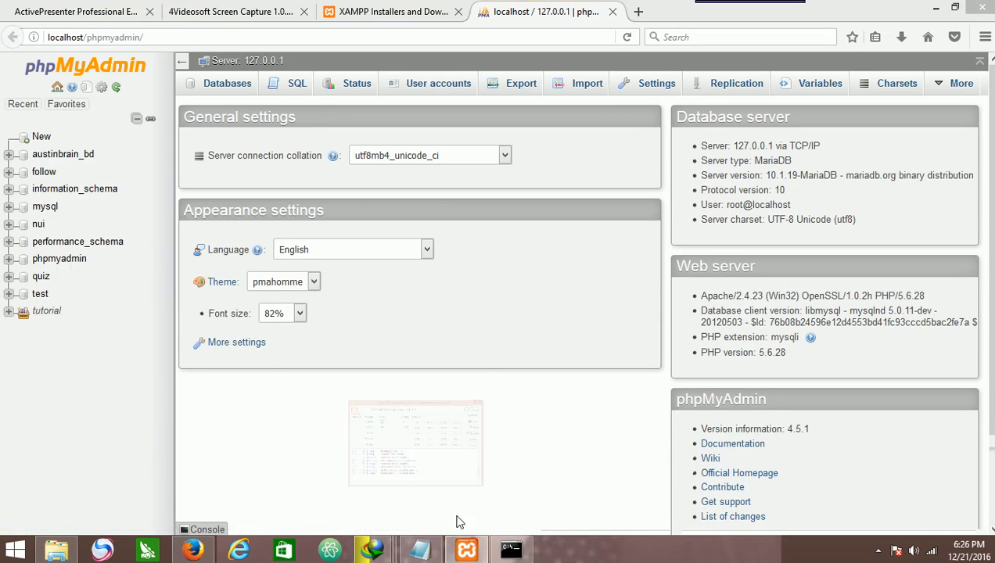
# Stop the MySQL module in the Control Panel and reload the phpMyAdmin page.
pyautogui.click(466, 550)
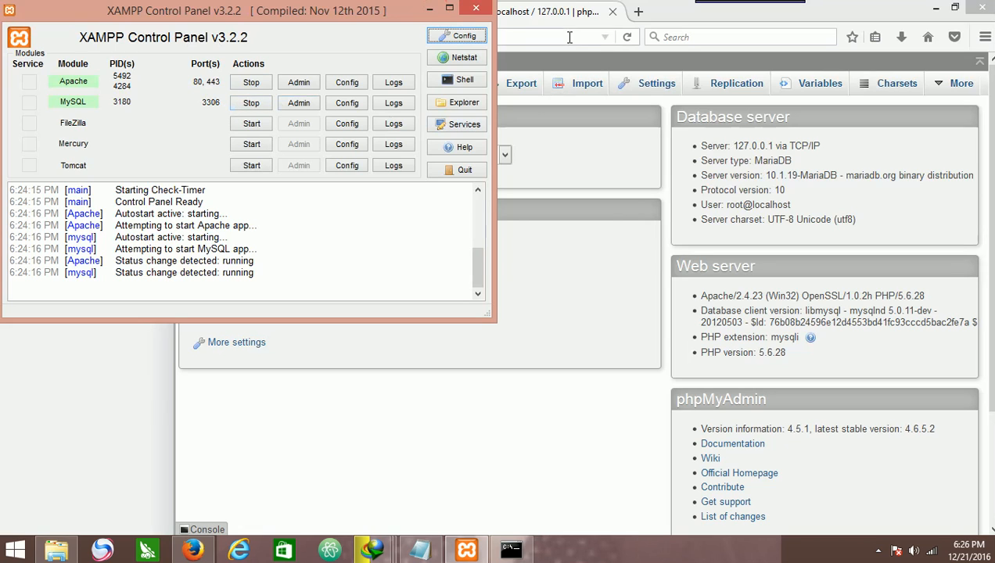
pyautogui.click(252, 103)
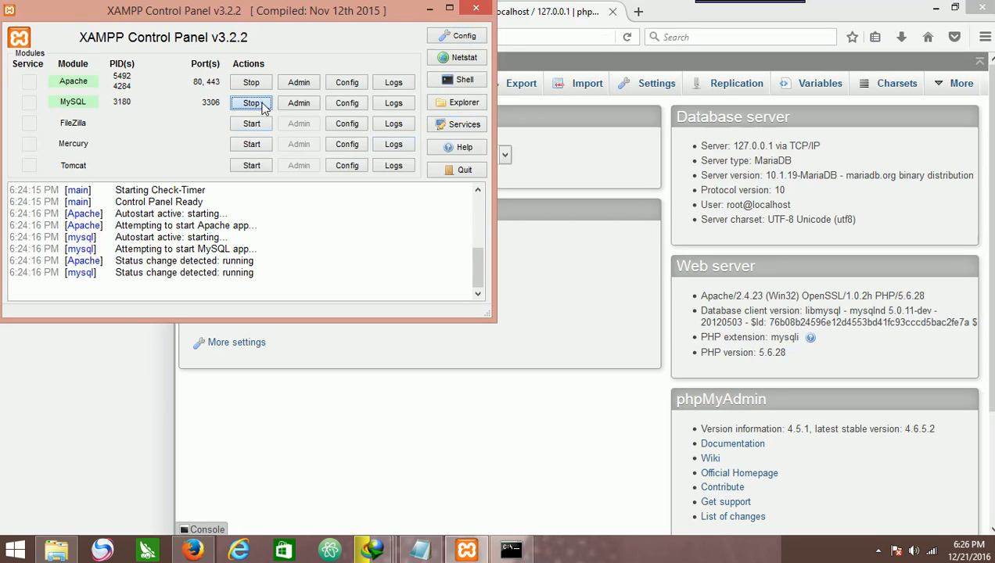
pyautogui.click(581, 12)
pyautogui.click(627, 36)
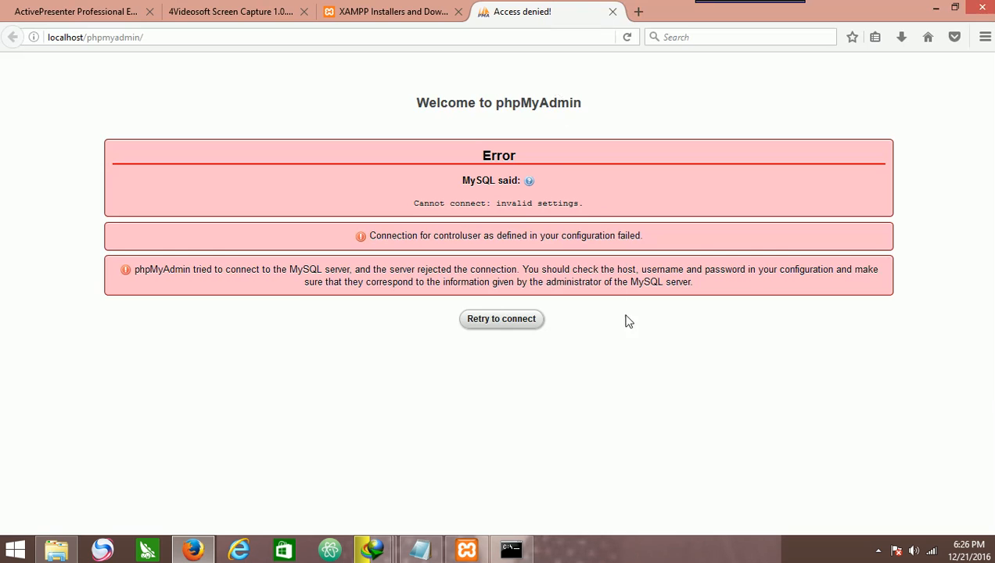
# Start the MySQL module again and reload the phpMyAdmin page.
pyautogui.click(467, 550)
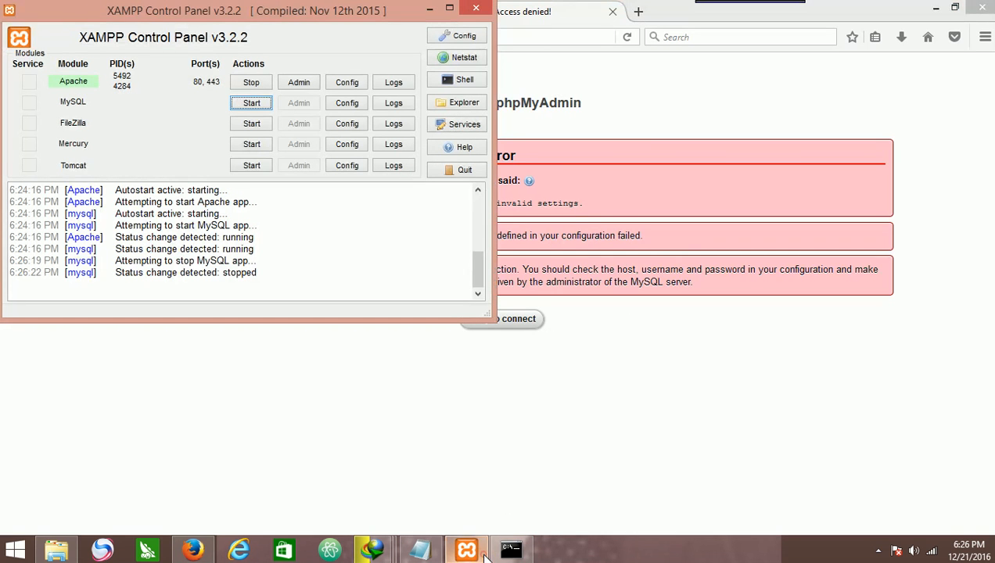
pyautogui.click(252, 105)
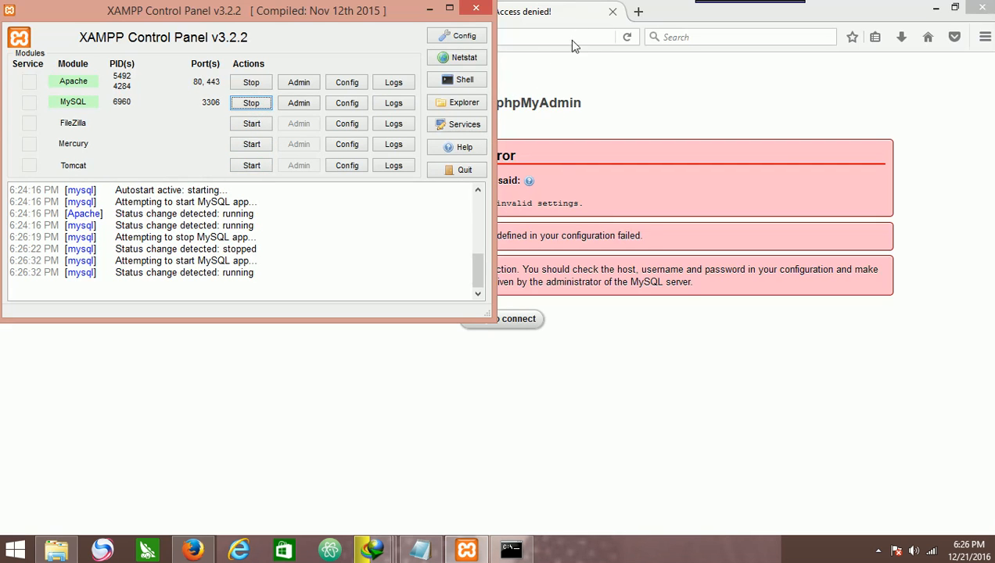
pyautogui.click(624, 37)
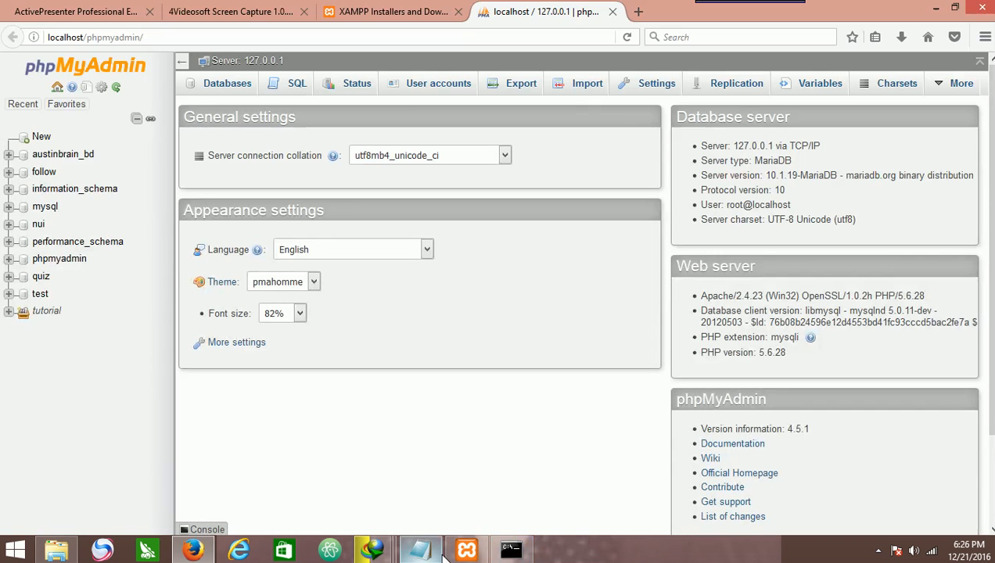
# Stop the Apache module in the Control Panel and reload the phpMyAdmin page.
pyautogui.click(467, 550)
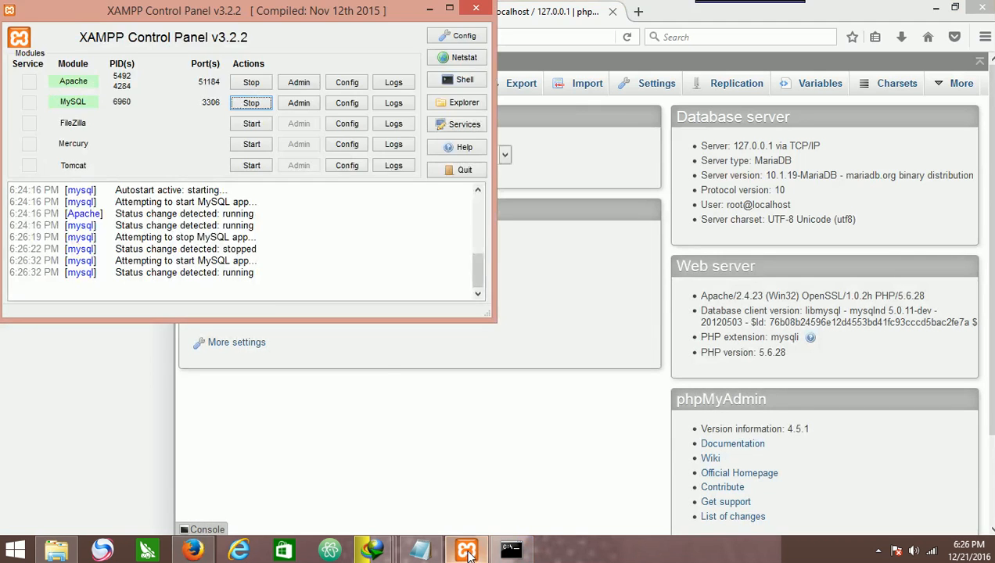
pyautogui.click(251, 83)
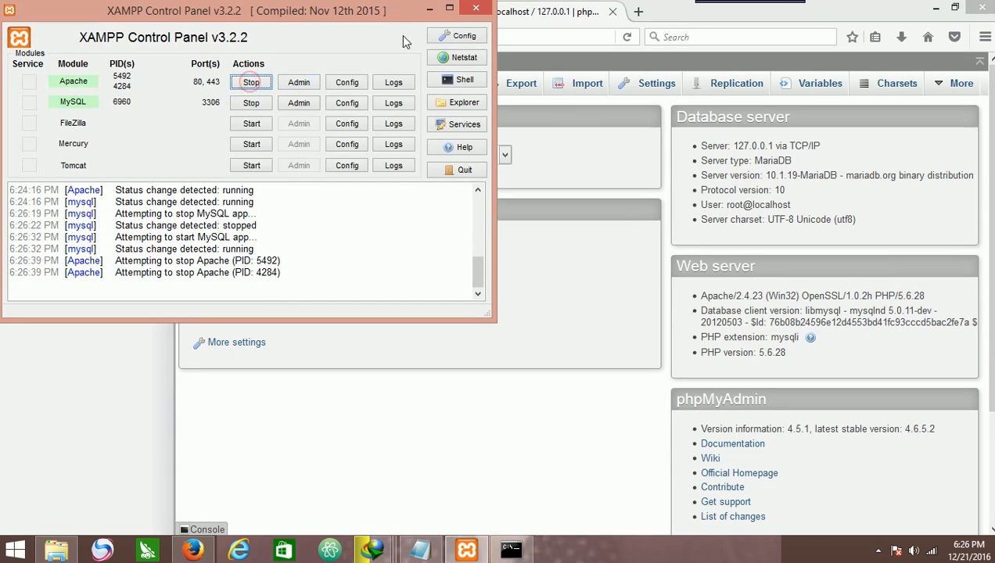
pyautogui.click(571, 38)
pyautogui.click(629, 38)
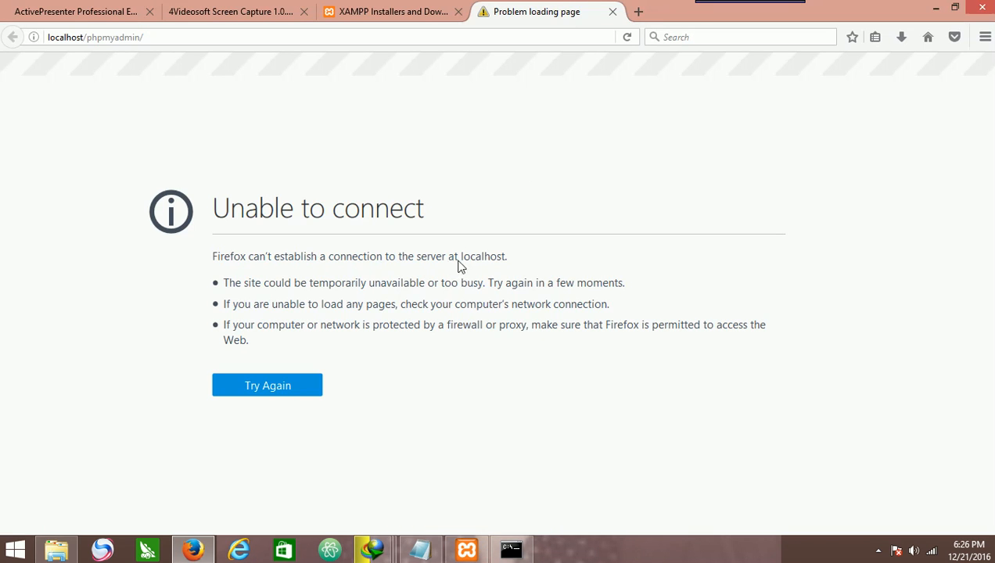
# Start the Apache module again and retry loading phpMyAdmin.
pyautogui.click(467, 550)
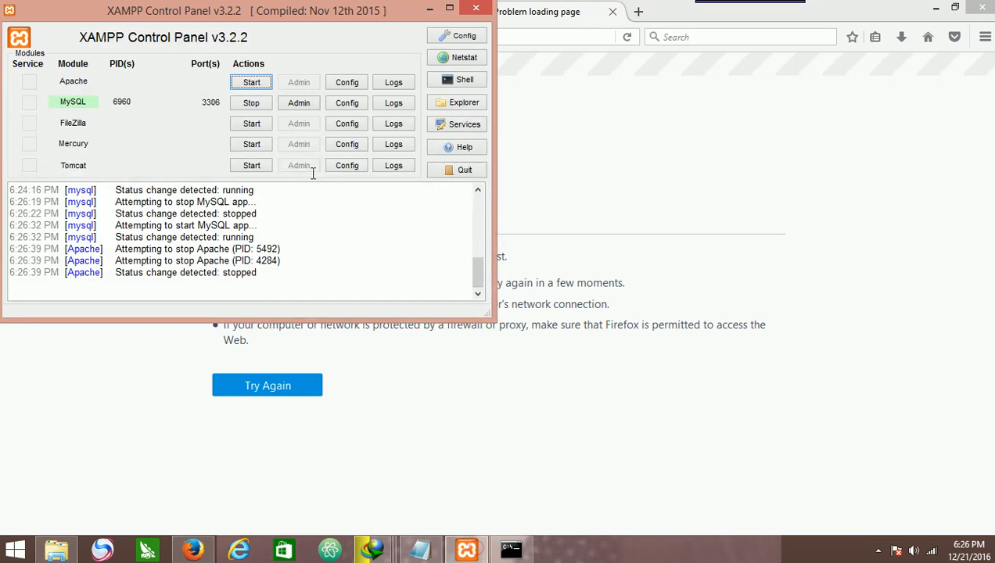
pyautogui.click(263, 84)
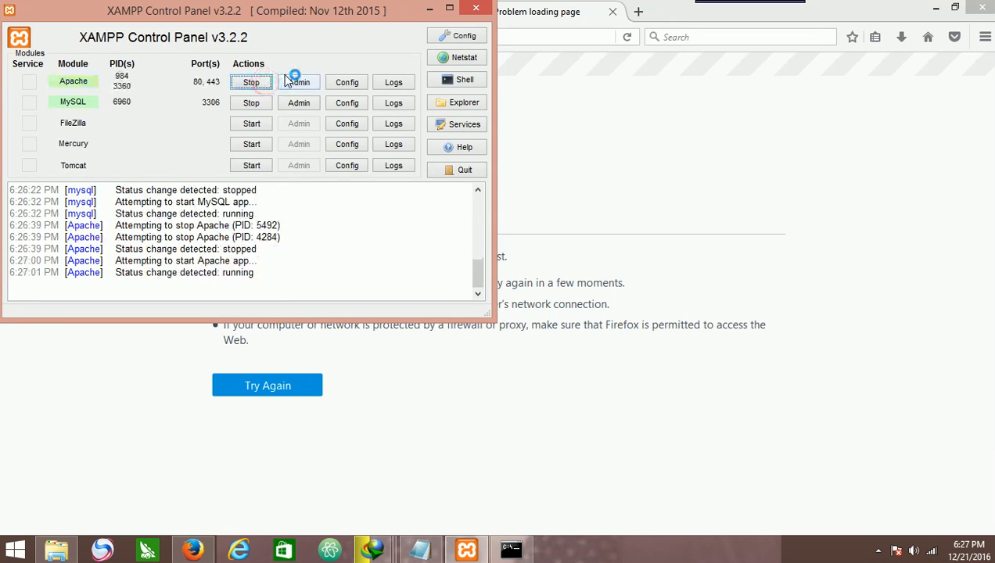
pyautogui.click(288, 393)
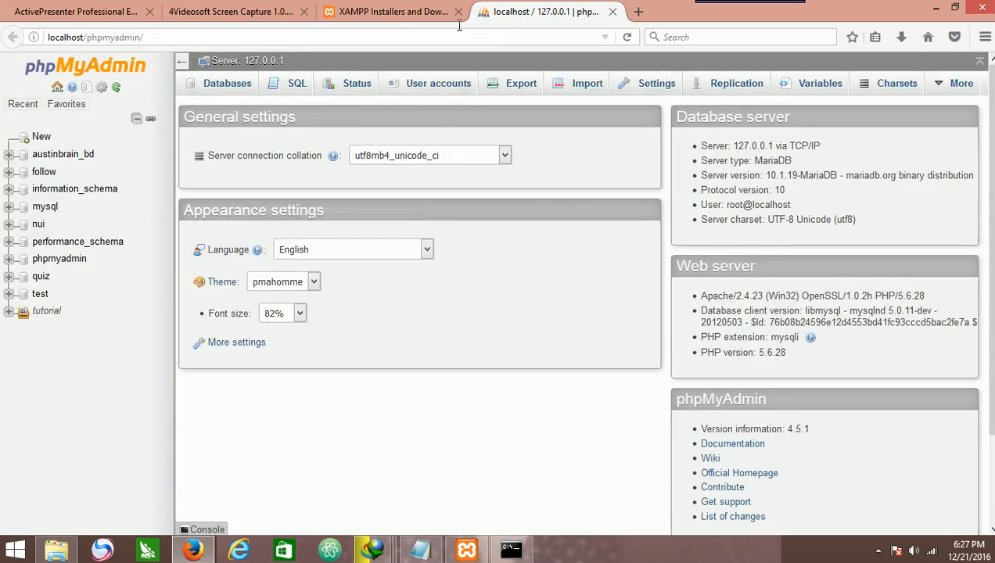
# Check the Control Panel, minimize it and open Task Manager from the taskbar.
pyautogui.click(463, 552)
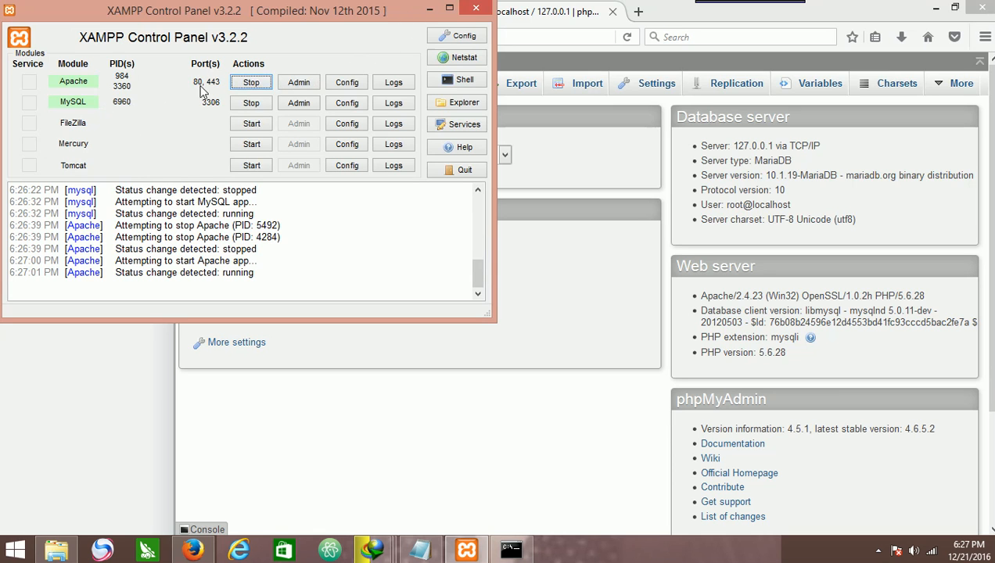
pyautogui.click(430, 9)
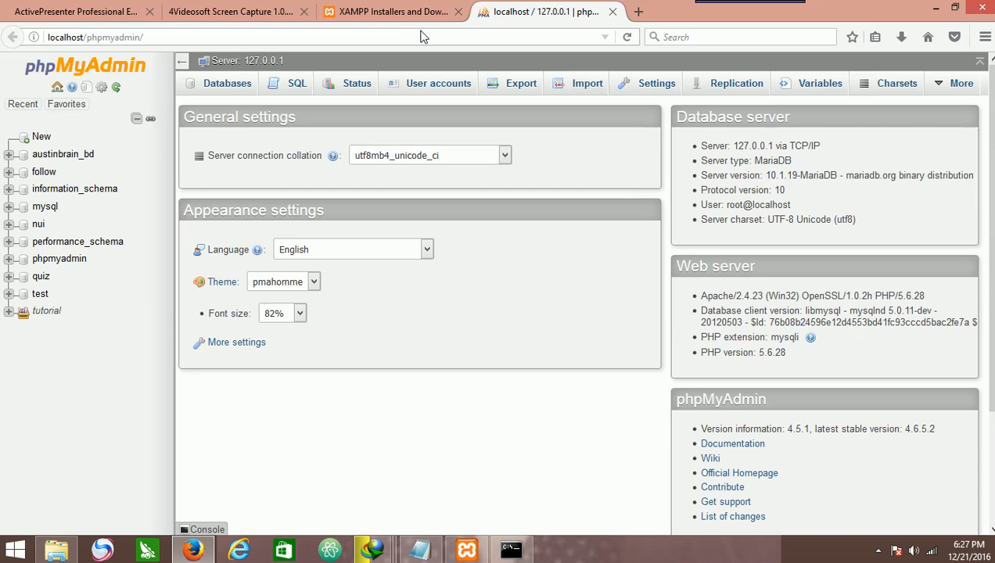
pyautogui.rightClick(603, 545)
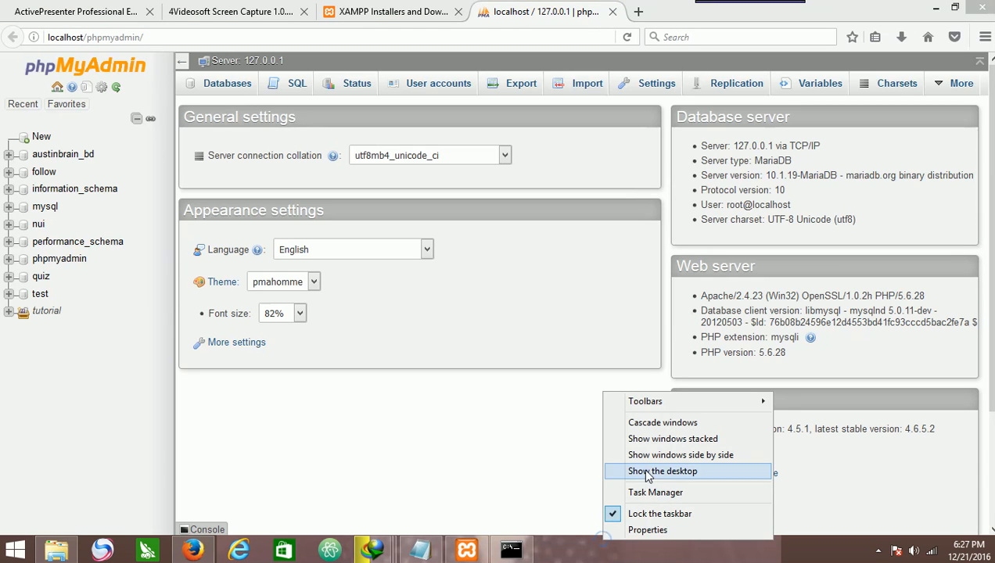
pyautogui.click(640, 492)
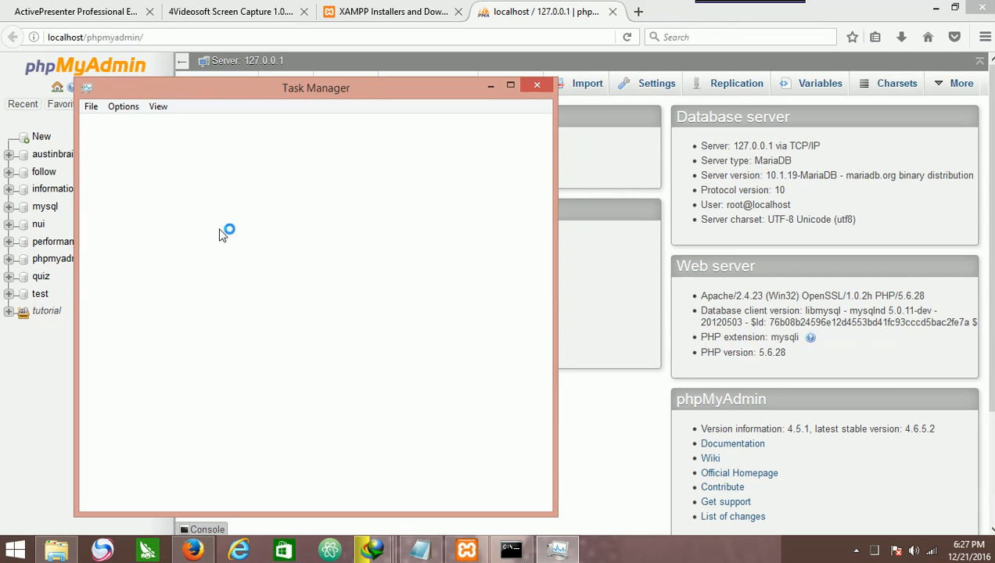
# Scroll through the Task Manager process list looking for the Apache and MySQL server processes.
pyautogui.scroll(-4, 200, 289)
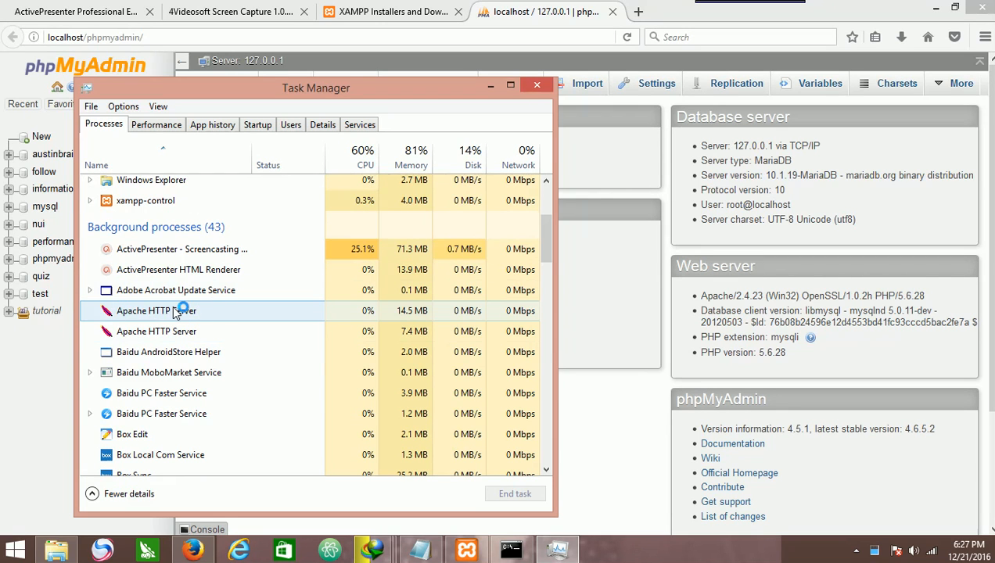
pyautogui.scroll(-1, 207, 311)
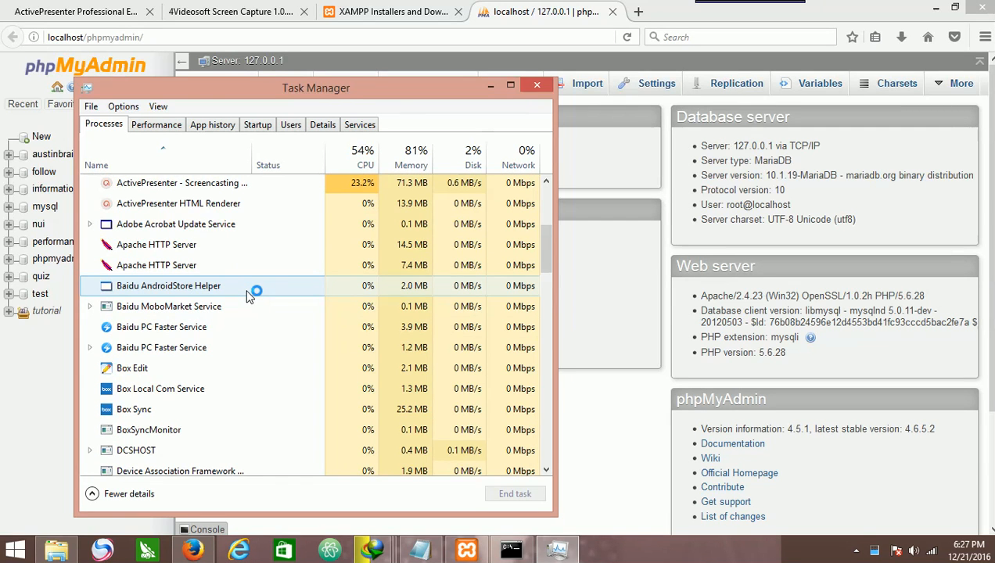
pyautogui.scroll(-1, 247, 295)
pyautogui.scroll(-7, 244, 299)
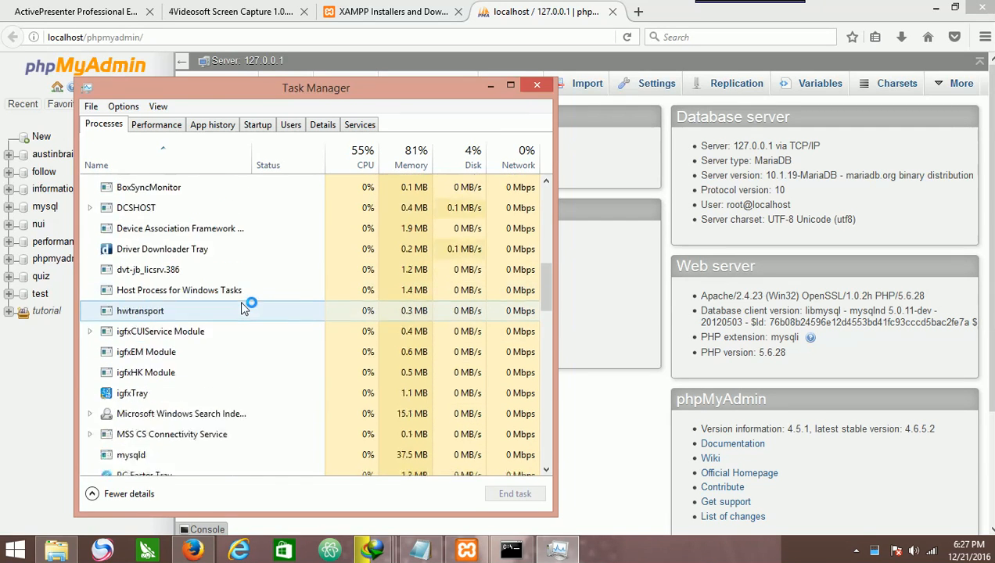
pyautogui.scroll(7, 242, 288)
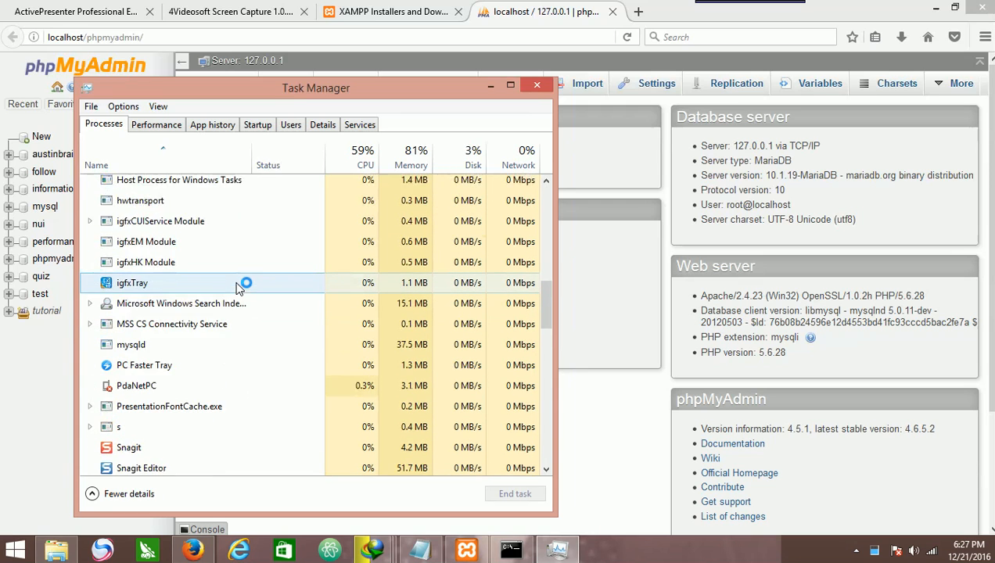
# Examine the Apache HTTP Server and mysqld entries in the Task Manager process list, then close Task Manager.
pyautogui.scroll(1, 197, 309)
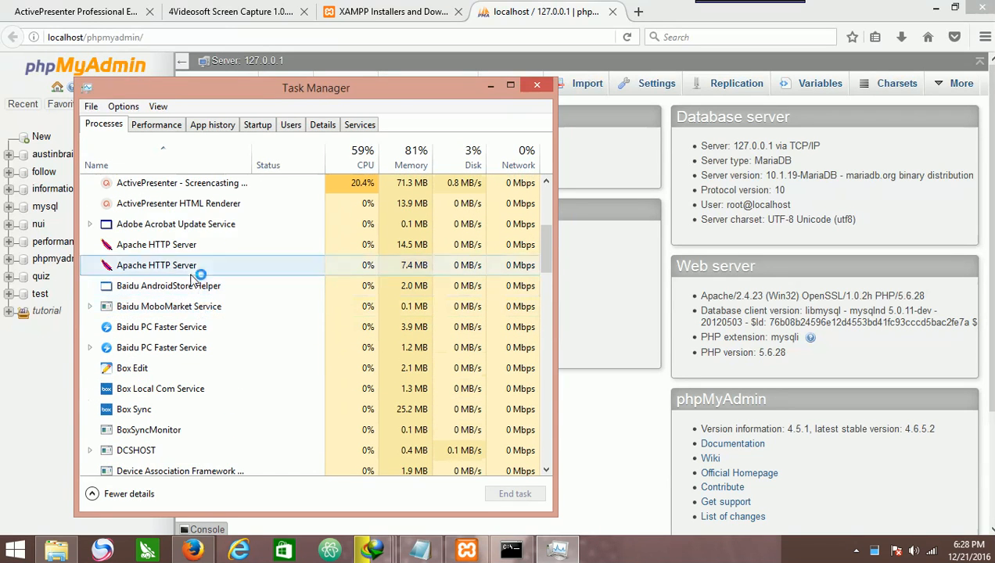
pyautogui.scroll(-1, 205, 296)
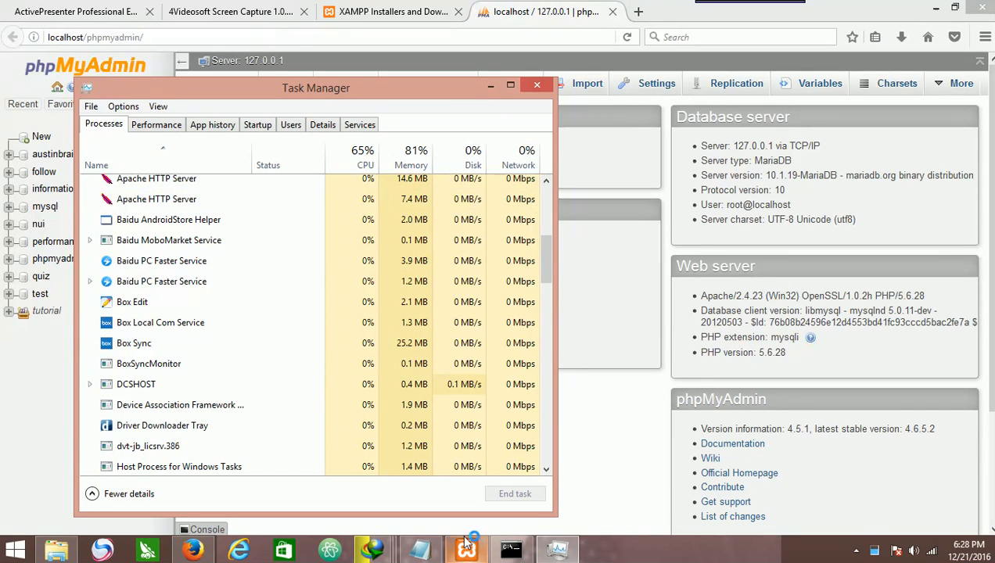
pyautogui.scroll(-4, 276, 364)
pyautogui.scroll(-3, 279, 366)
pyautogui.scroll(1, 286, 362)
pyautogui.scroll(-2, 282, 356)
pyautogui.scroll(-1, 280, 344)
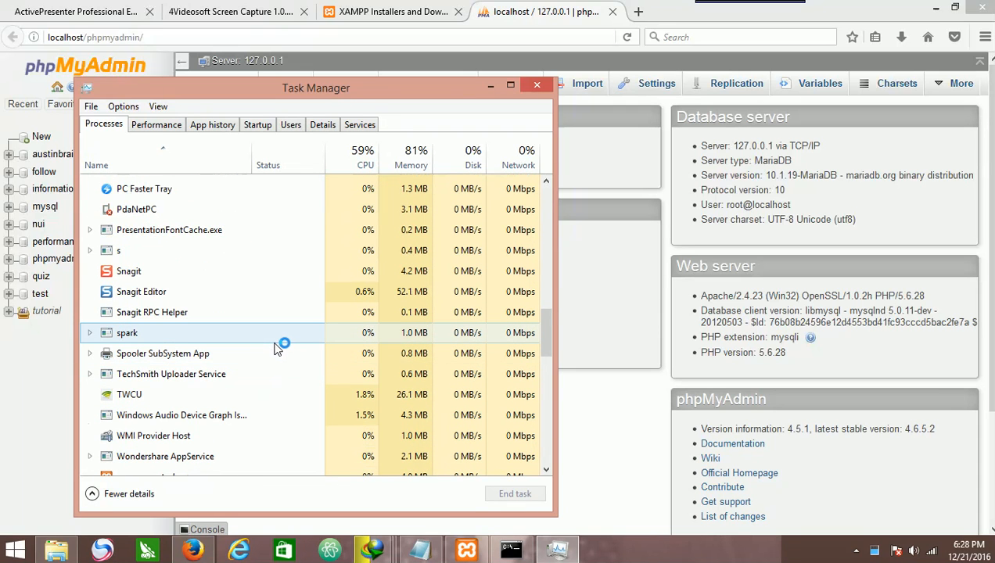
pyautogui.scroll(-2, 288, 341)
pyautogui.scroll(3, 289, 344)
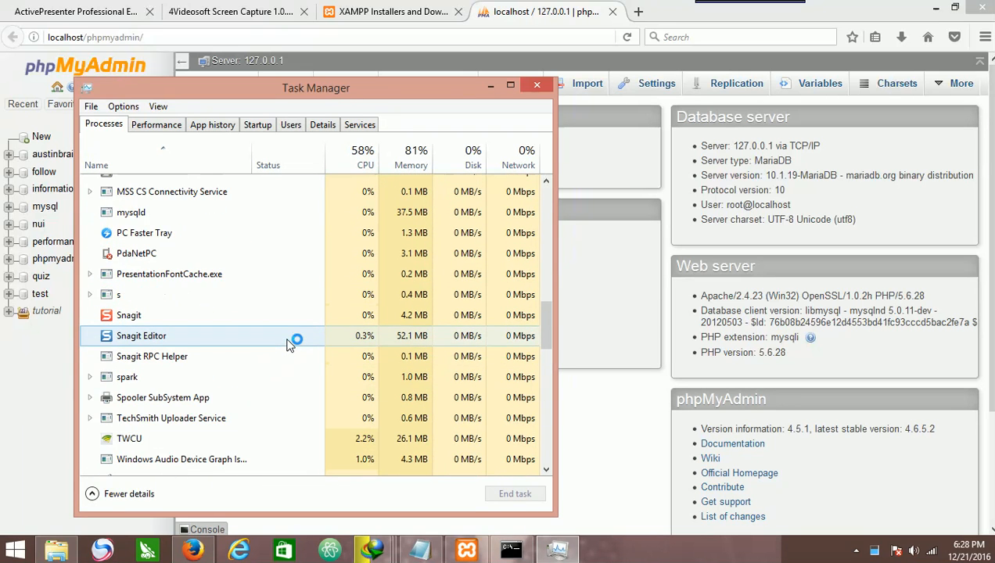
pyautogui.scroll(-2, 289, 344)
pyautogui.scroll(4, 293, 340)
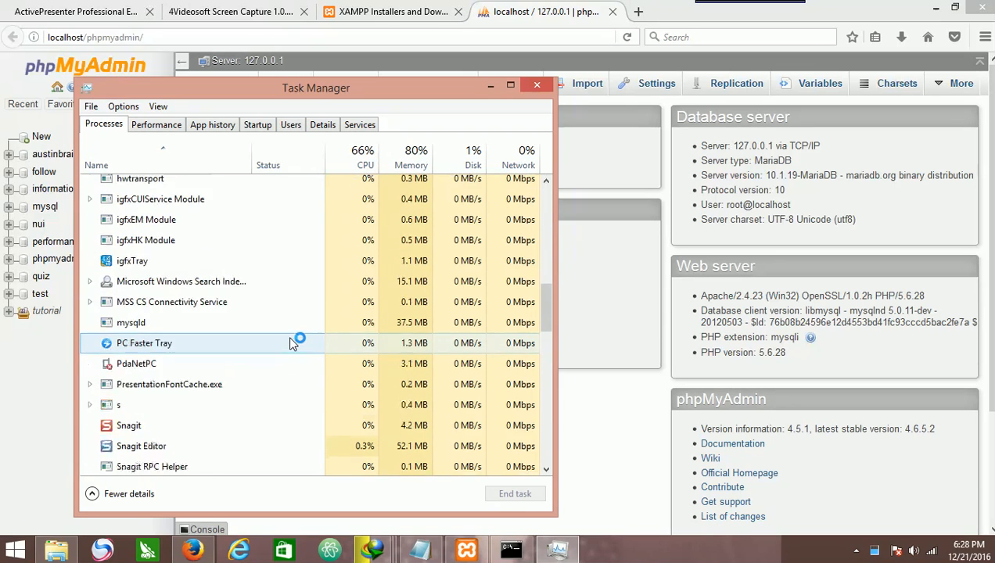
pyautogui.scroll(-1, 295, 340)
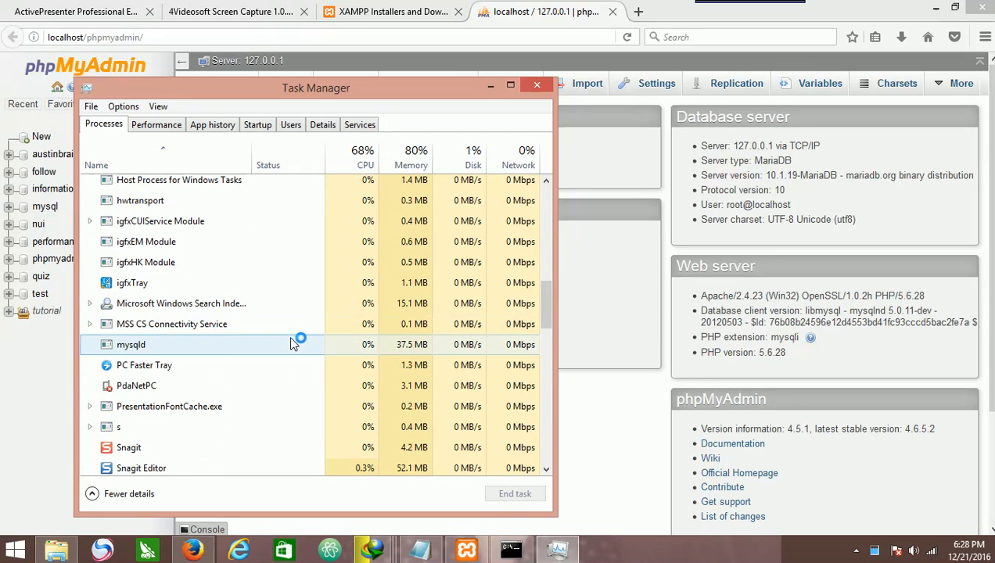
pyautogui.click(133, 346)
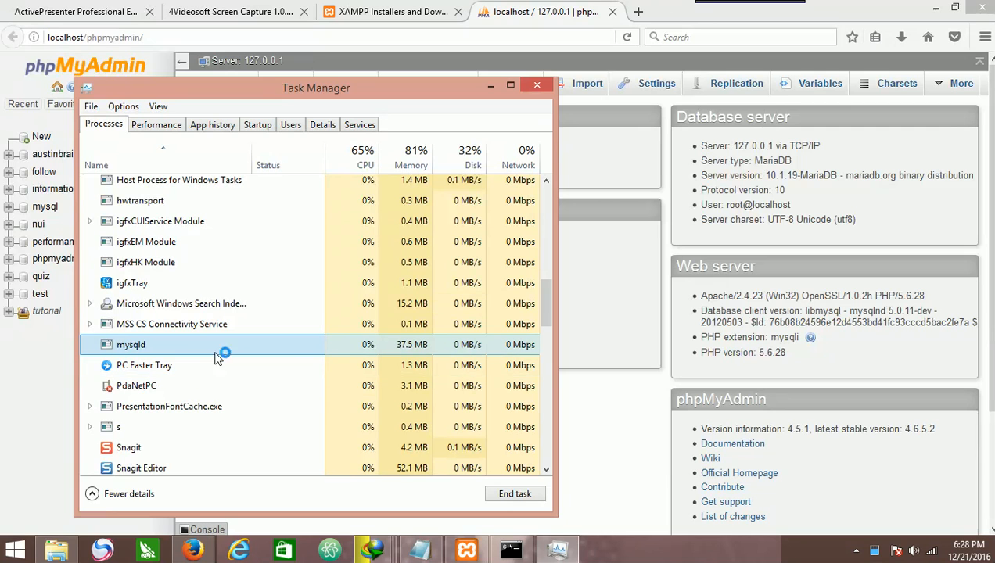
pyautogui.moveTo(478, 554)
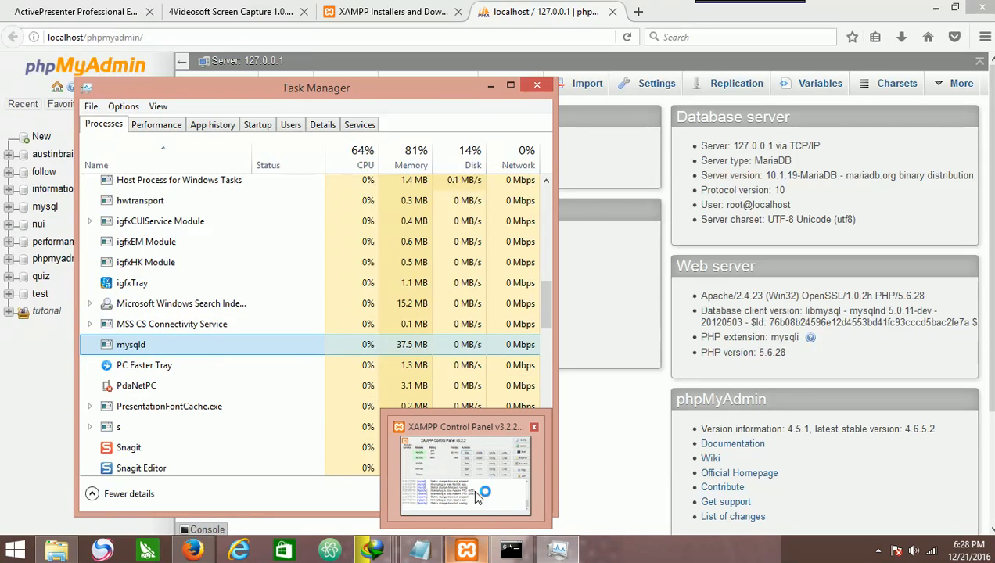
pyautogui.moveTo(463, 465)
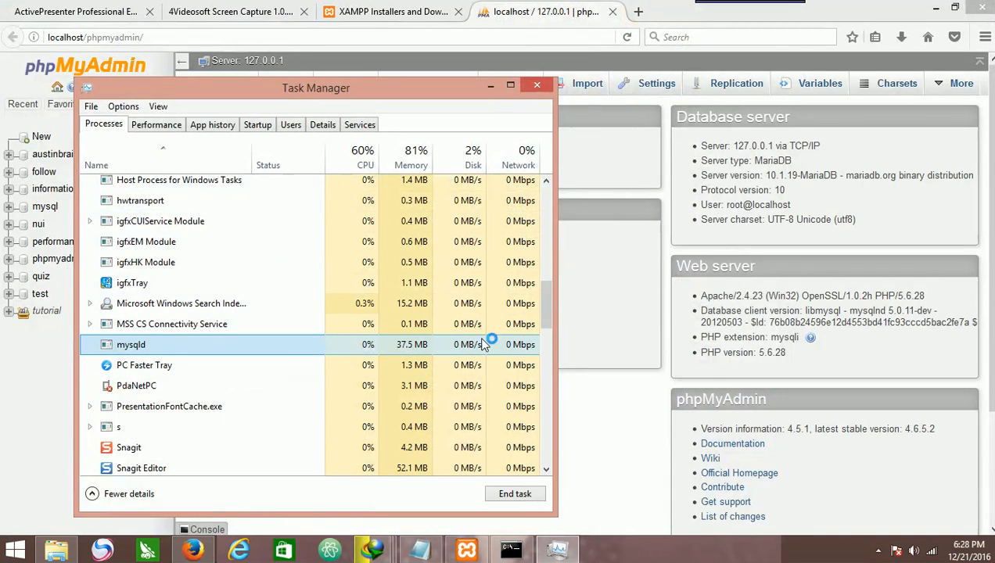
pyautogui.click(540, 83)
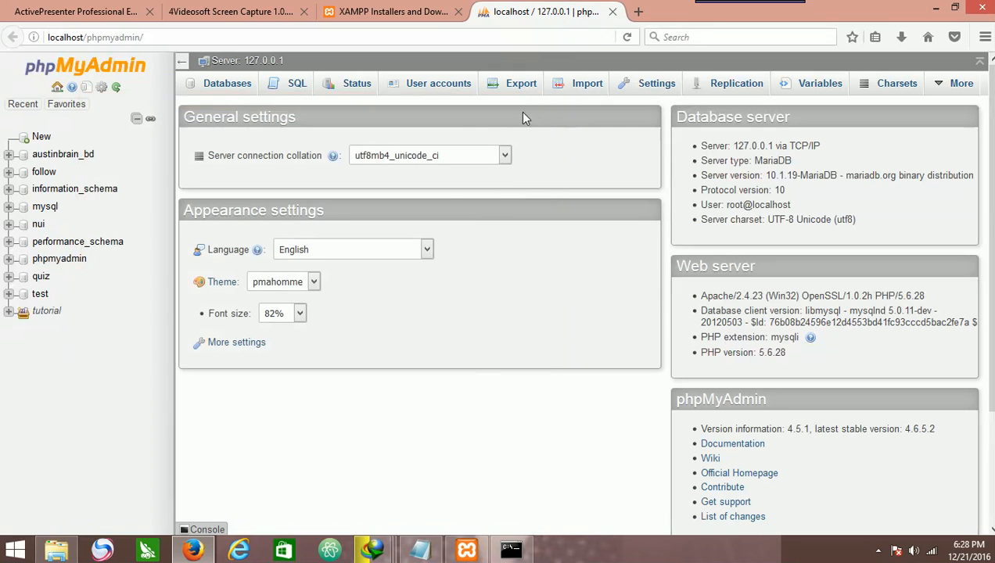
# Restore the XAMPP Control Panel to check the running modules and minimize it again.
pyautogui.click(468, 551)
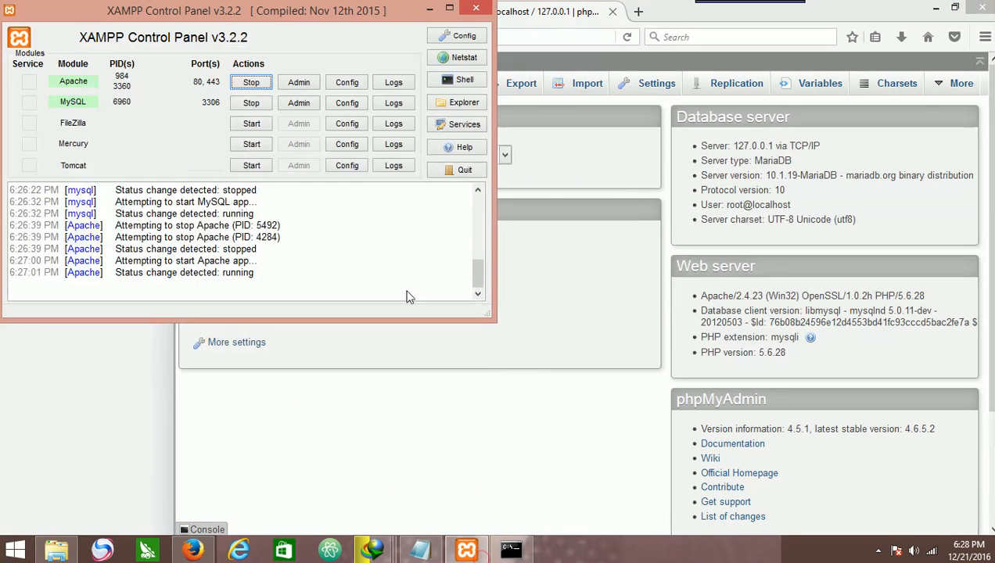
pyautogui.click(429, 8)
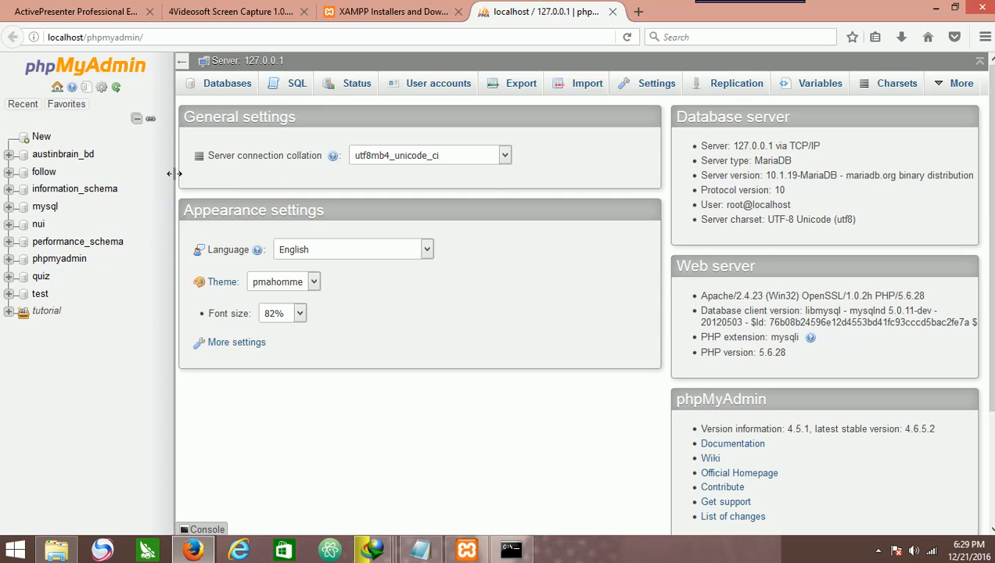
# Create a new database named austin_db in phpMyAdmin.
pyautogui.click(35, 139)
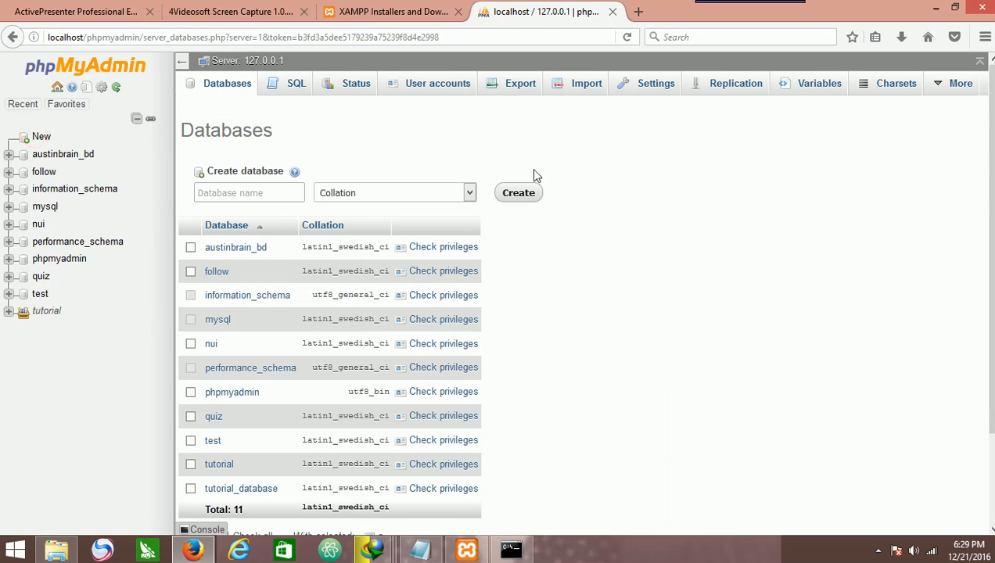
pyautogui.click(284, 192)
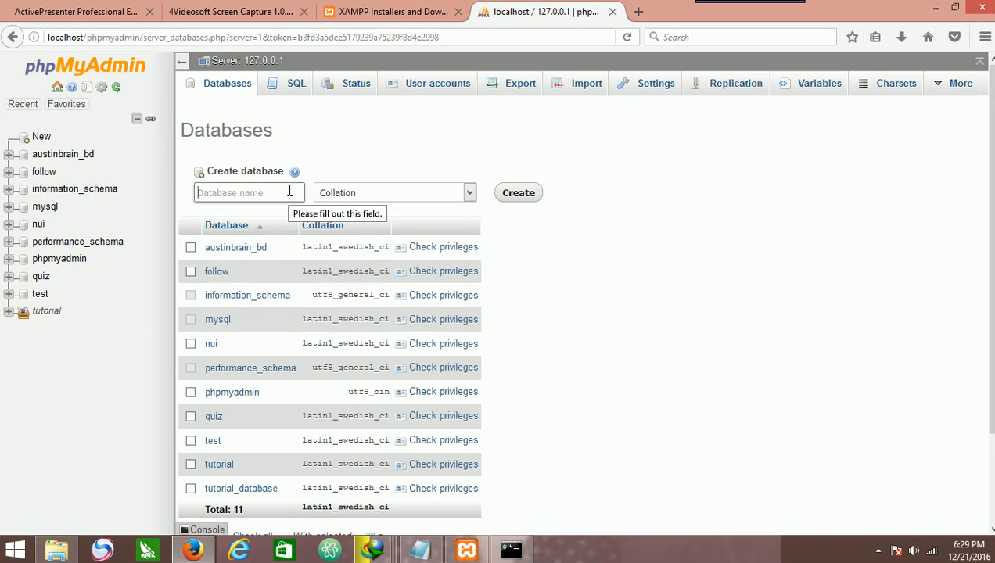
pyautogui.write('aust')
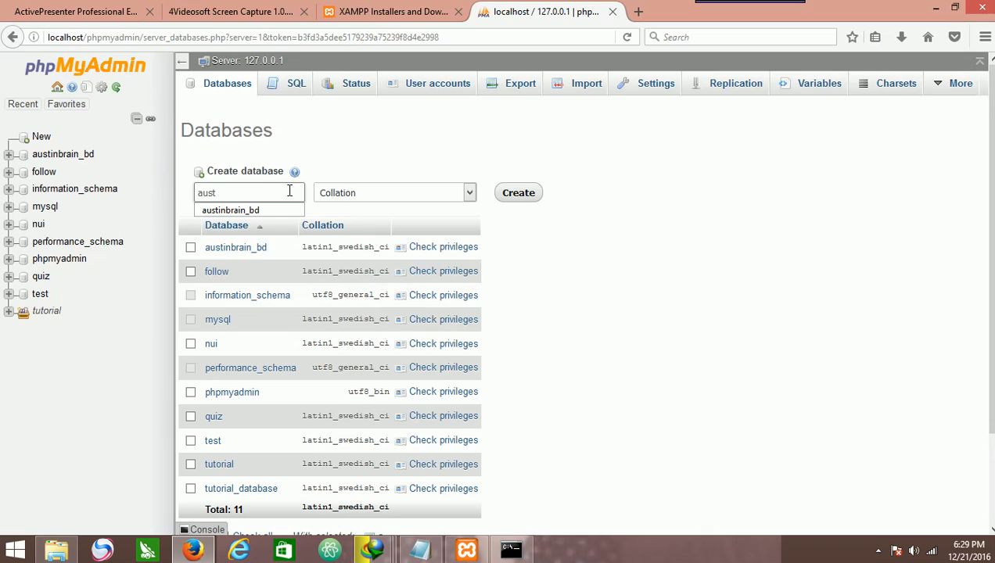
pyautogui.write('in_db')
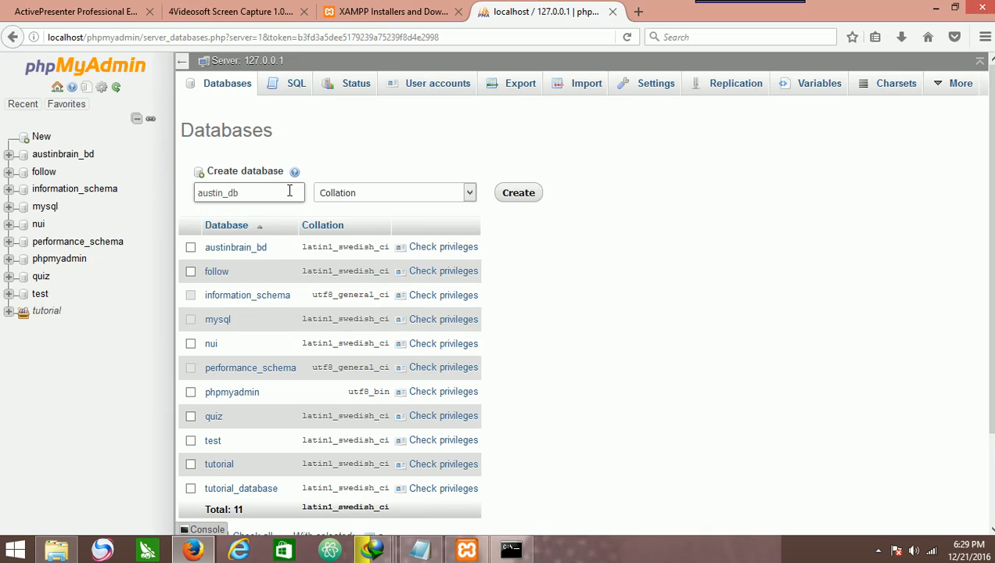
pyautogui.click(507, 196)
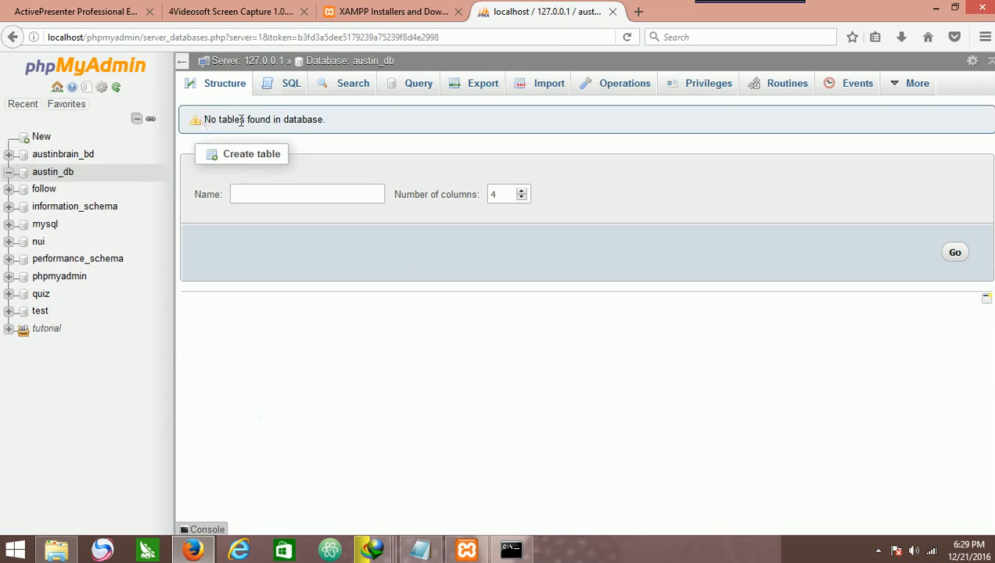
# Create a table named user_info with 4 columns in the austin_db database.
pyautogui.moveTo(203, 124); pyautogui.dragTo(408, 149)
pyautogui.click(353, 126)
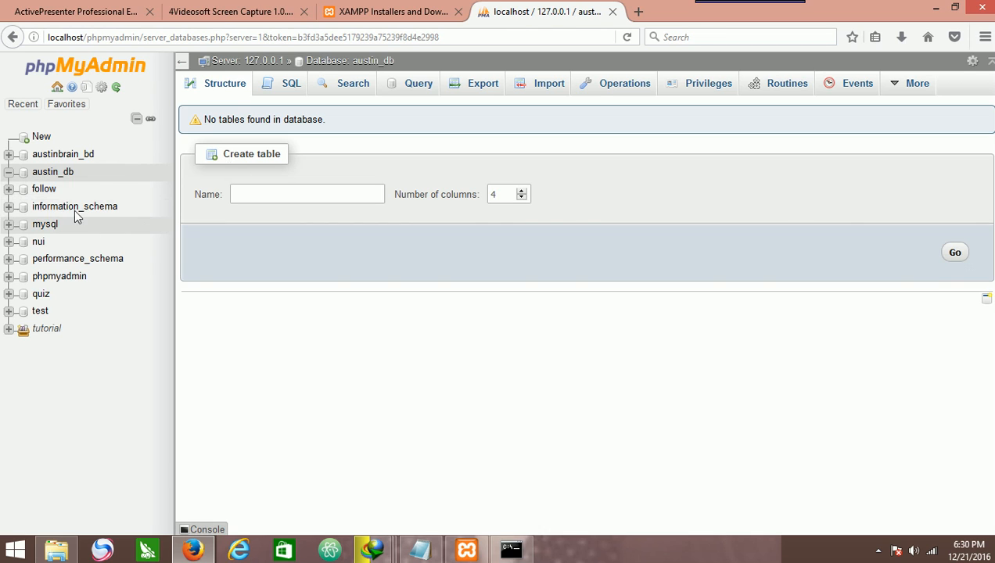
pyautogui.click(333, 197)
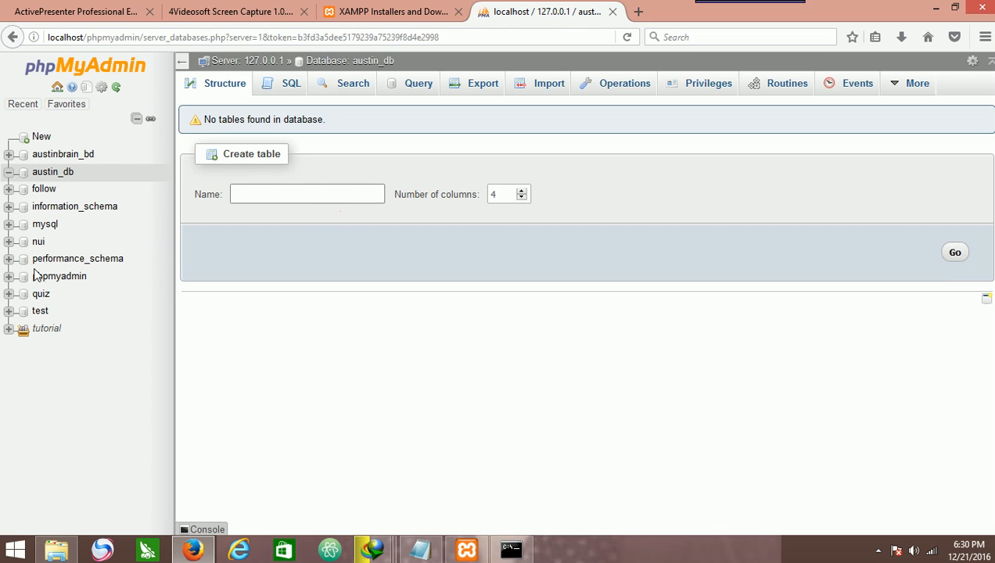
pyautogui.write('user')
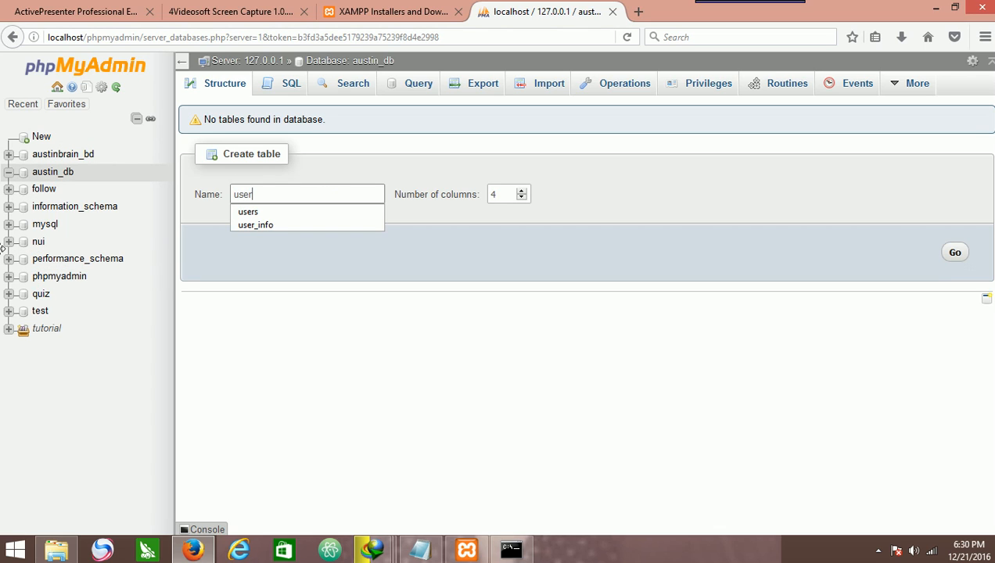
pyautogui.write('_')
pyautogui.press('BackSpace')
pyautogui.press('BackSpace')
pyautogui.write('r')
pyautogui.click(275, 227)
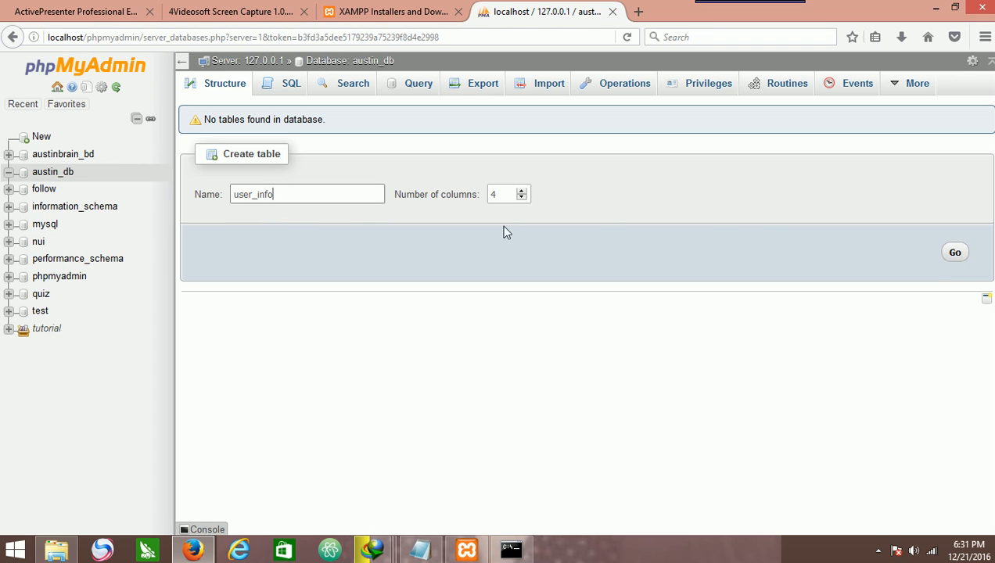
pyautogui.click(520, 191)
pyautogui.click(520, 192)
pyautogui.click(520, 191)
pyautogui.click(525, 199)
pyautogui.click(525, 198)
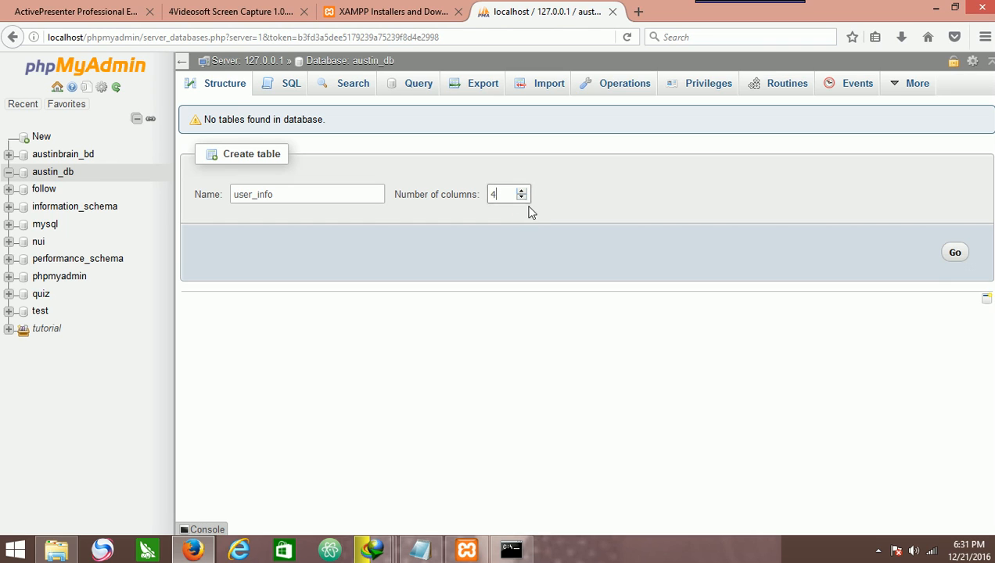
pyautogui.click(956, 254)
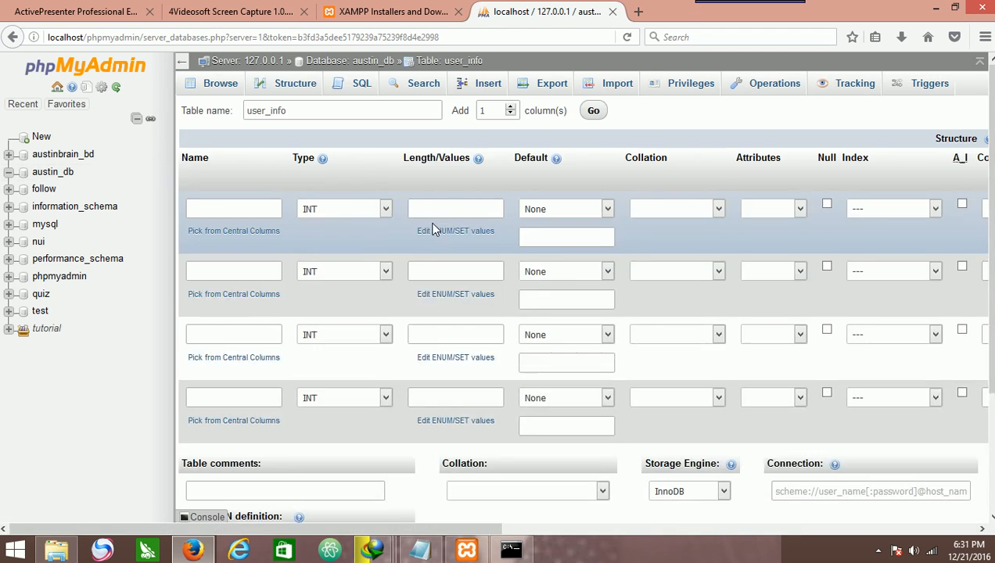
# Name the table's first column member_id.
pyautogui.click(227, 209)
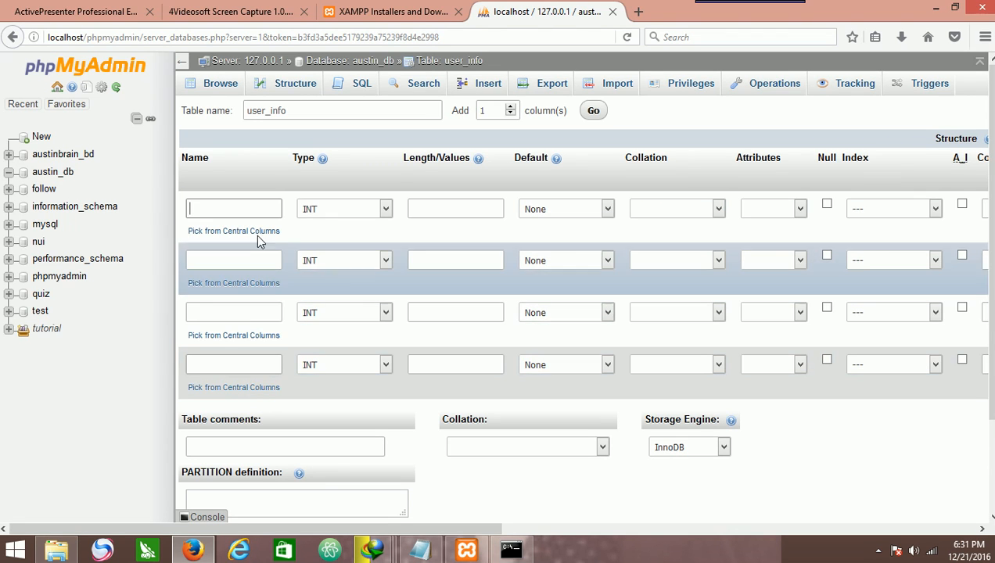
pyautogui.write('m')
pyautogui.click(262, 224)
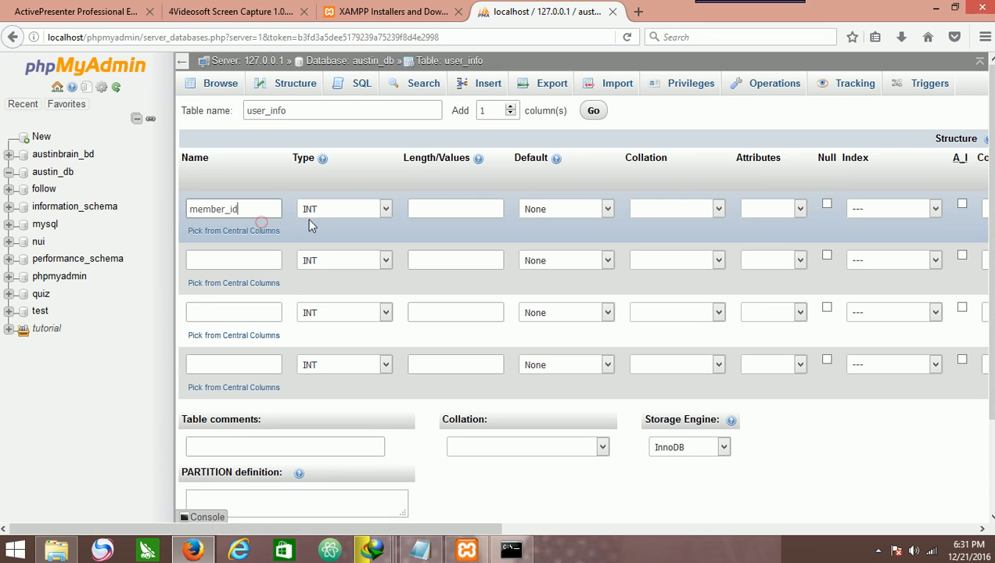
pyautogui.click(244, 208)
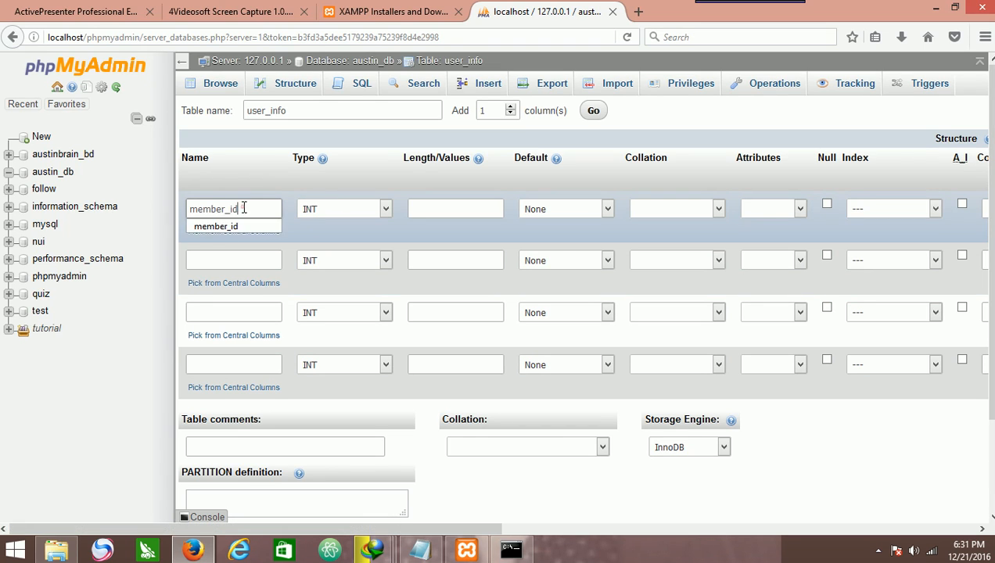
pyautogui.doubleClick(244, 207)
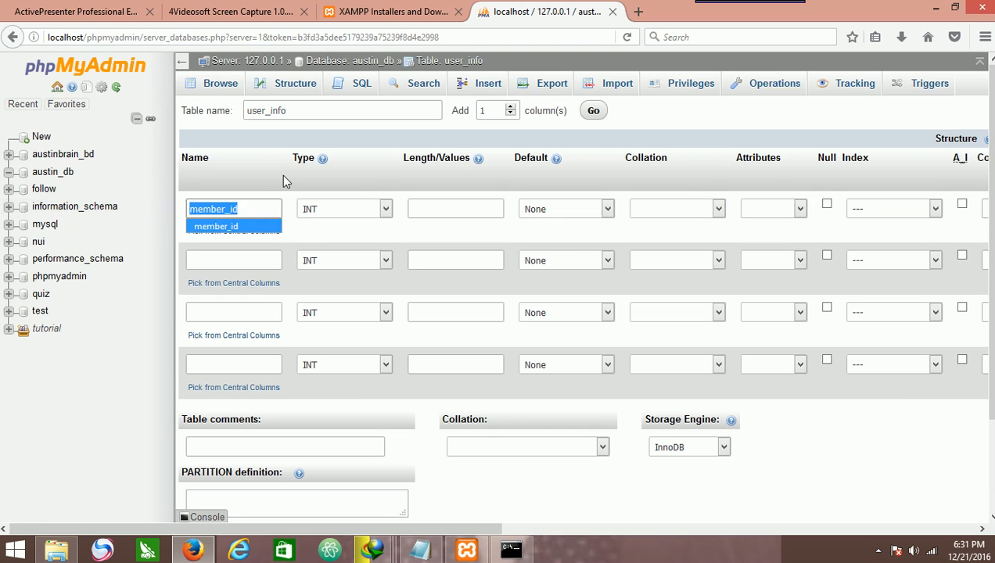
pyautogui.click(268, 178)
# Enable auto-increment on member_id and confirm it as the PRIMARY index.
pyautogui.moveTo(469, 531); pyautogui.dragTo(720, 531)
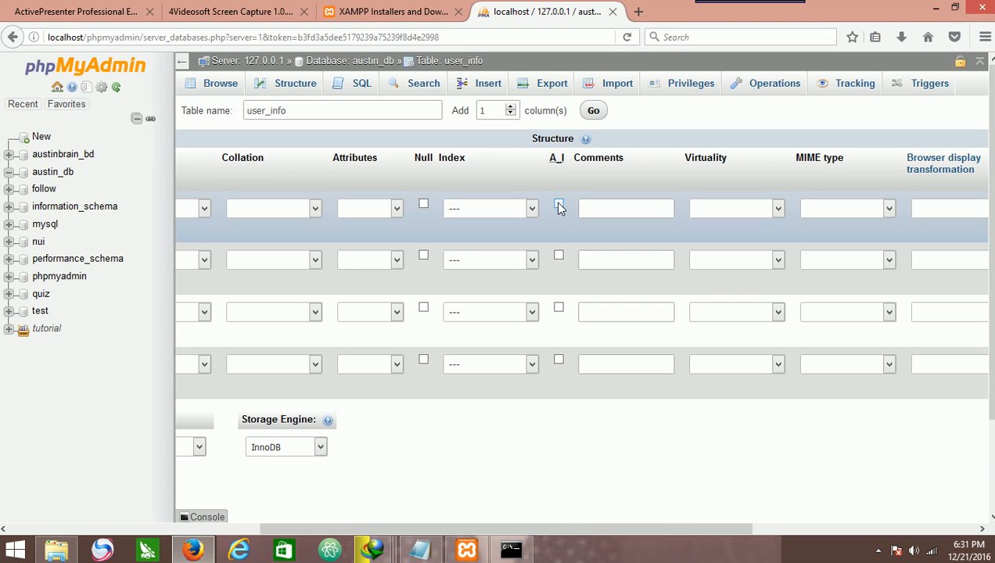
pyautogui.click(559, 205)
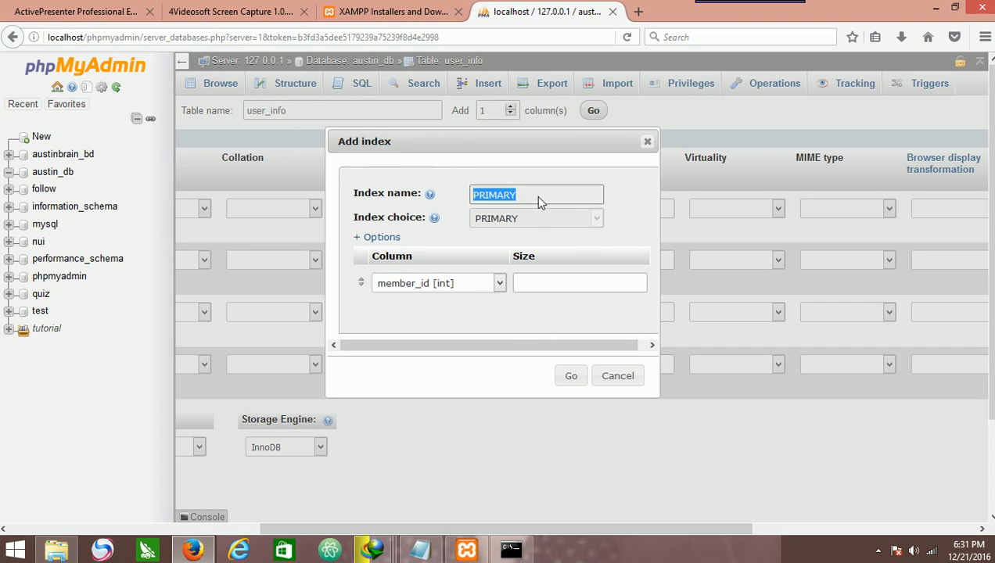
pyautogui.click(567, 376)
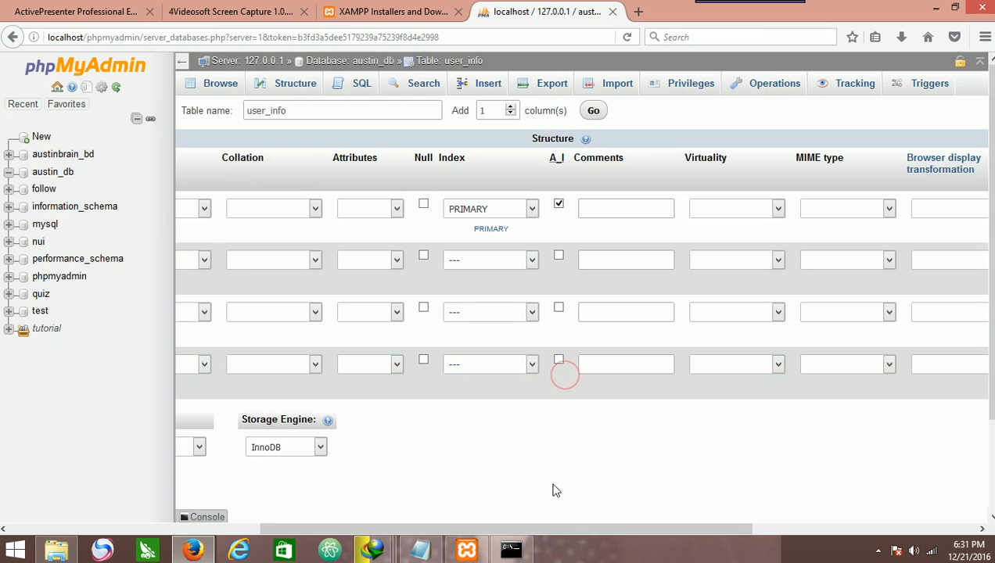
pyautogui.moveTo(542, 527); pyautogui.dragTo(252, 499)
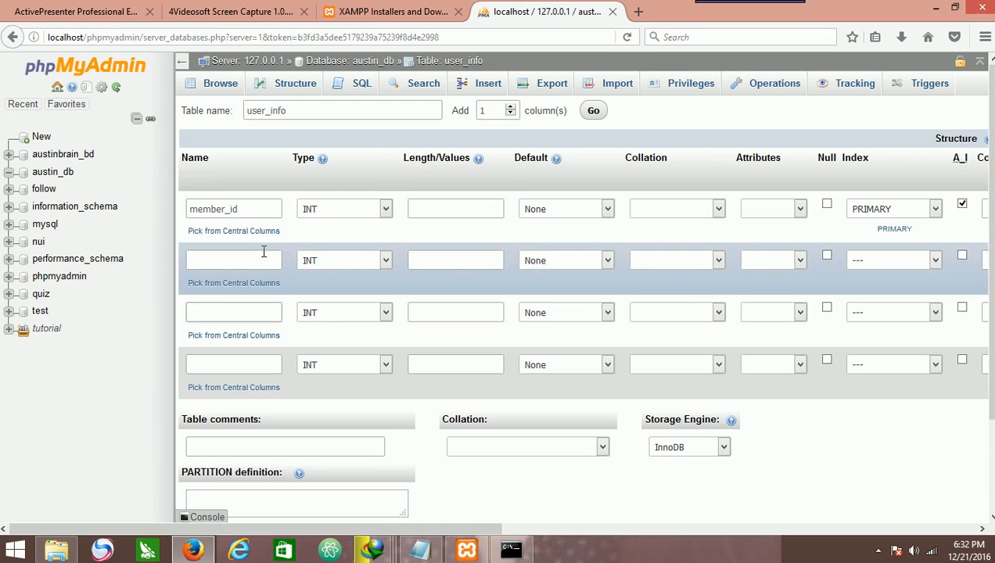
# Name the second column full_name.
pyautogui.click(262, 258)
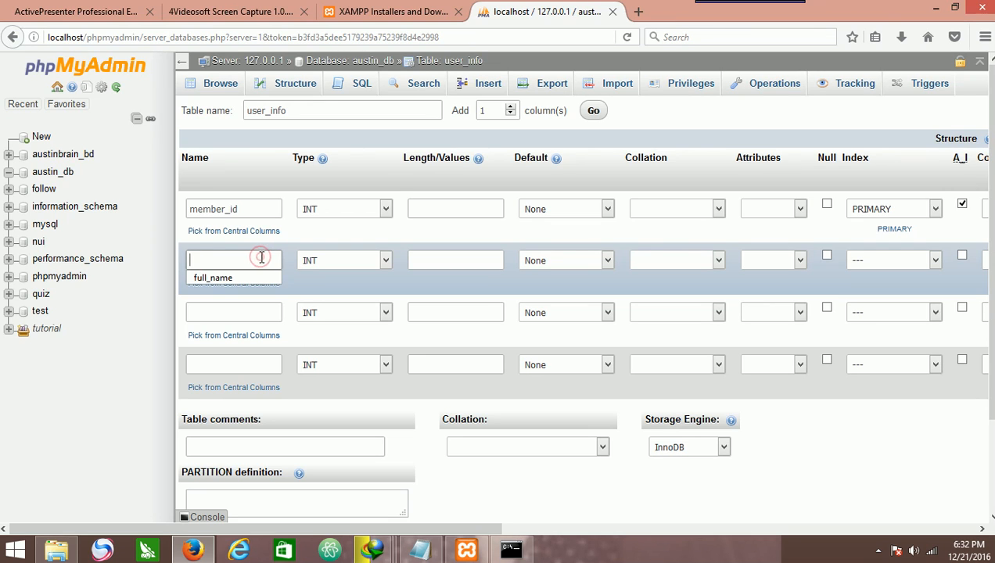
pyautogui.click(268, 277)
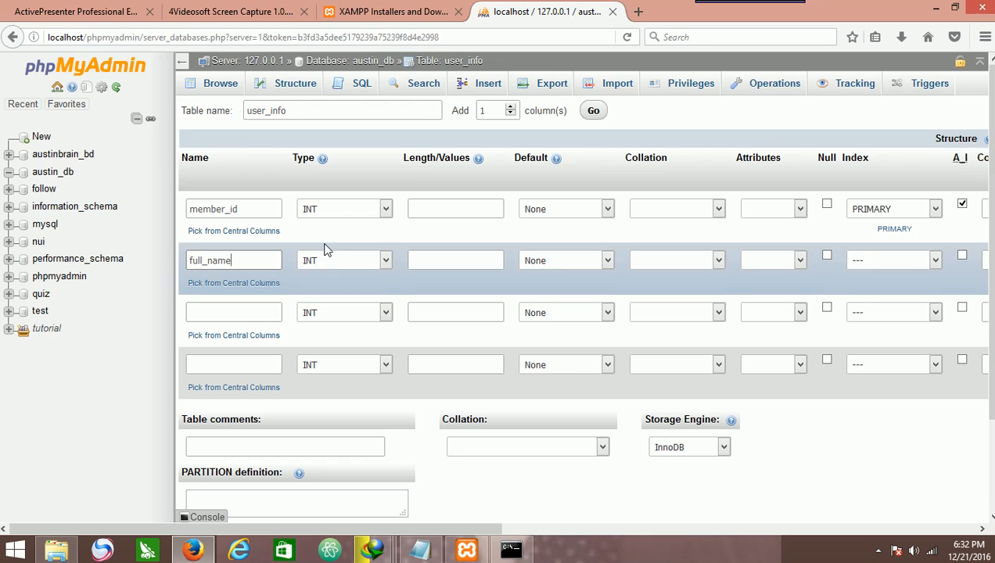
pyautogui.doubleClick(302, 157)
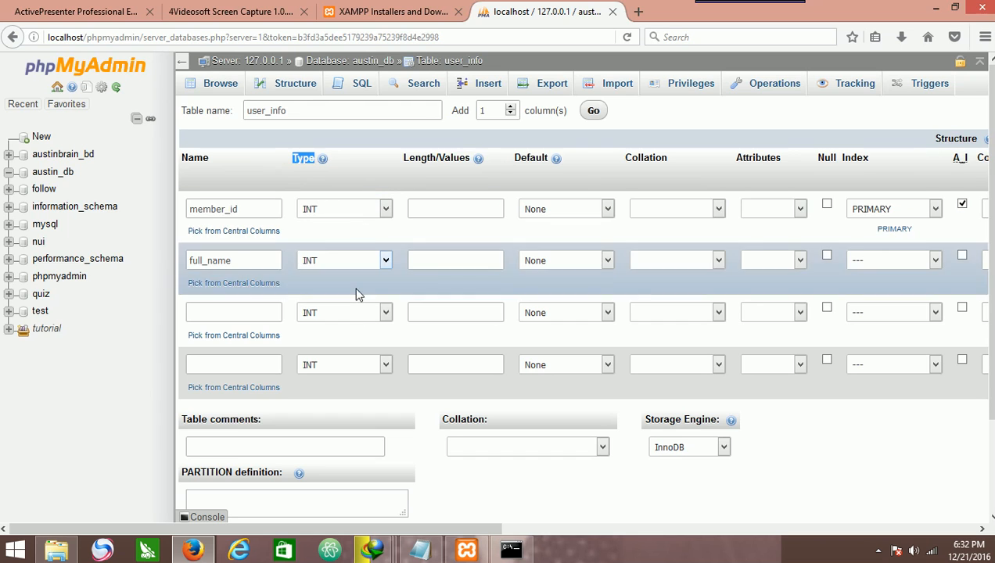
pyautogui.click(315, 179)
pyautogui.doubleClick(205, 210)
pyautogui.click(205, 210)
pyautogui.click(248, 207)
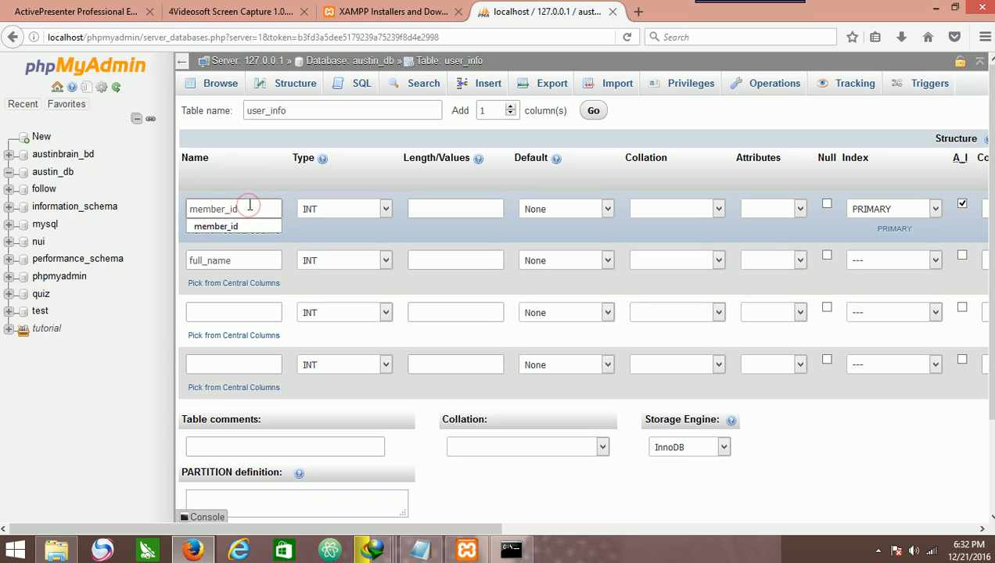
# Keep member_id's type as INT and set the full_name column's type to TEXT.
pyautogui.click(338, 212)
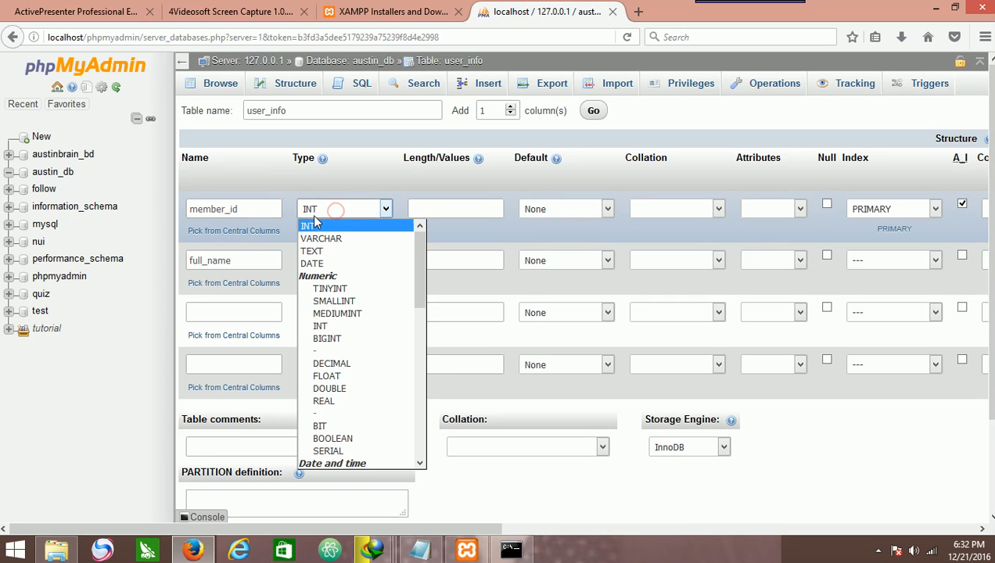
pyautogui.click(314, 228)
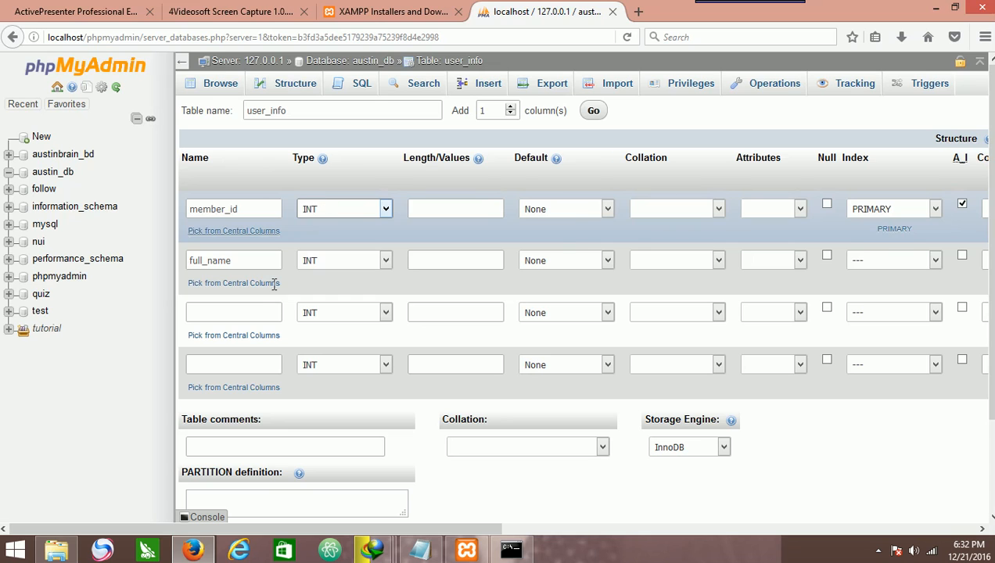
pyautogui.doubleClick(238, 261)
pyautogui.click(329, 261)
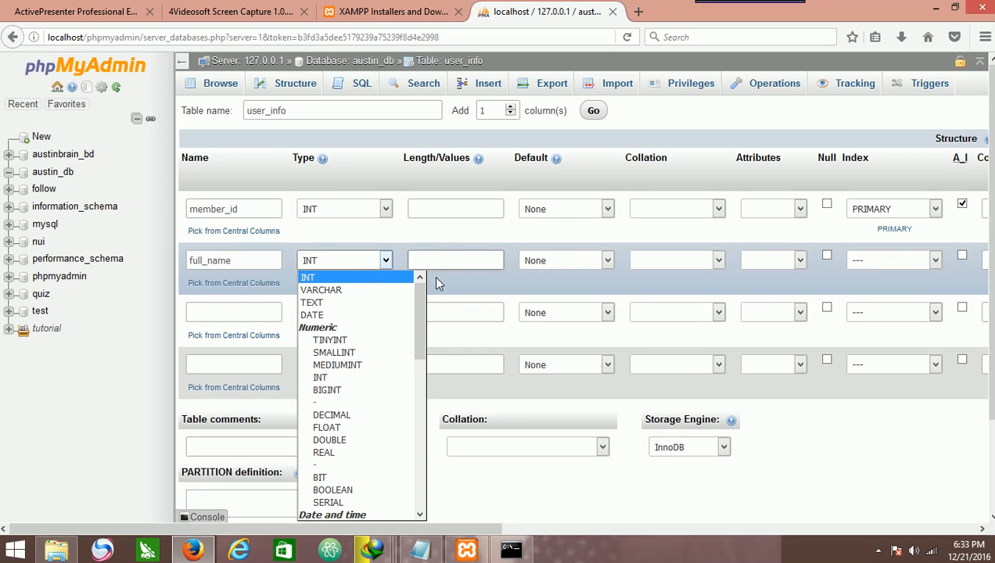
pyautogui.click(386, 301)
pyautogui.click(427, 262)
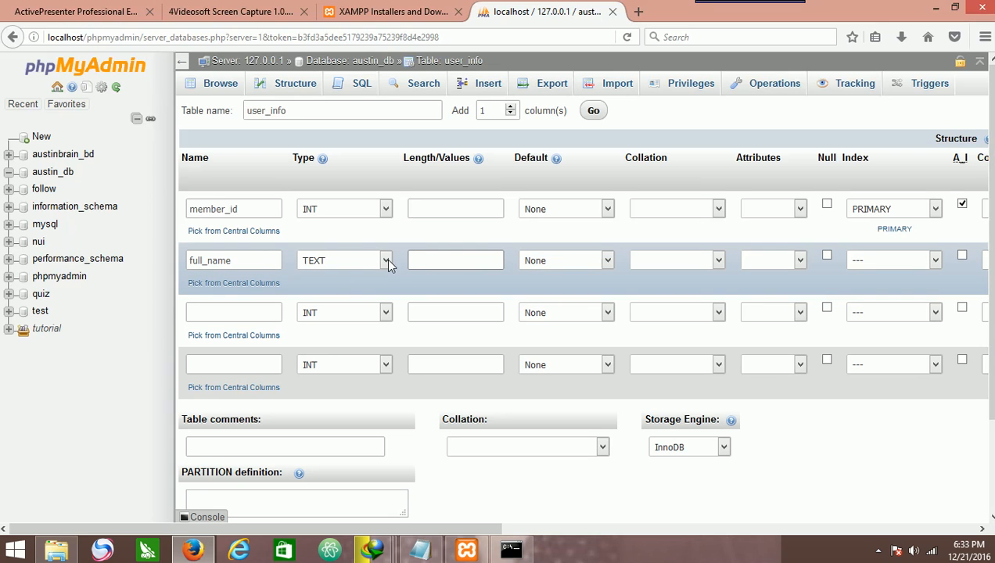
# Name the third column email and set its type to TEXT.
pyautogui.click(269, 314)
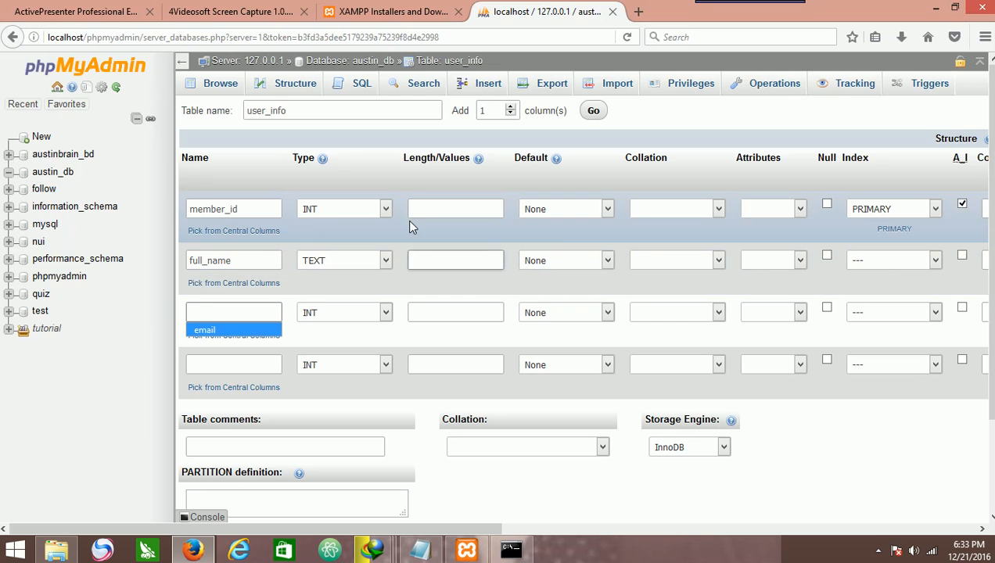
pyautogui.click(234, 326)
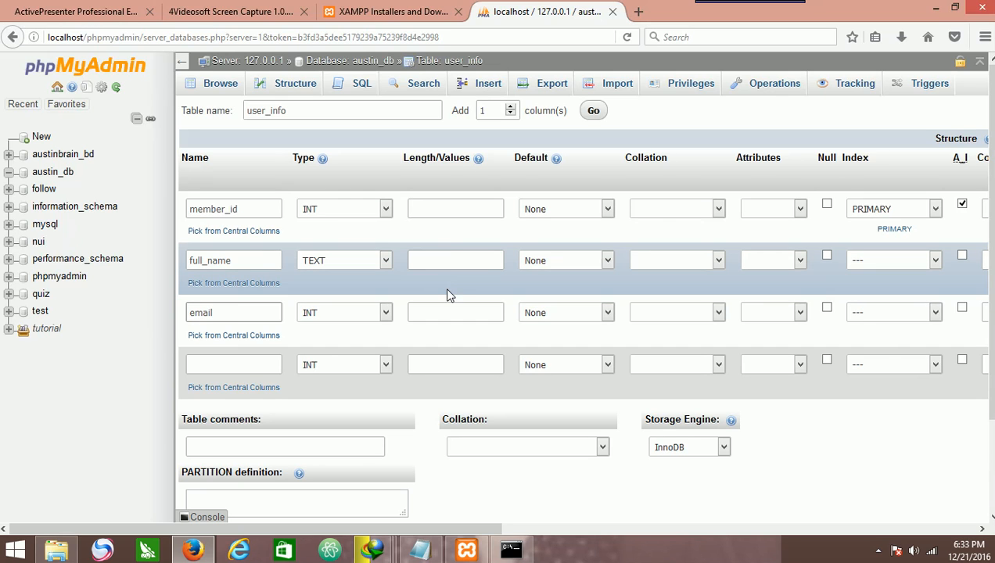
pyautogui.click(446, 261)
pyautogui.click(270, 313)
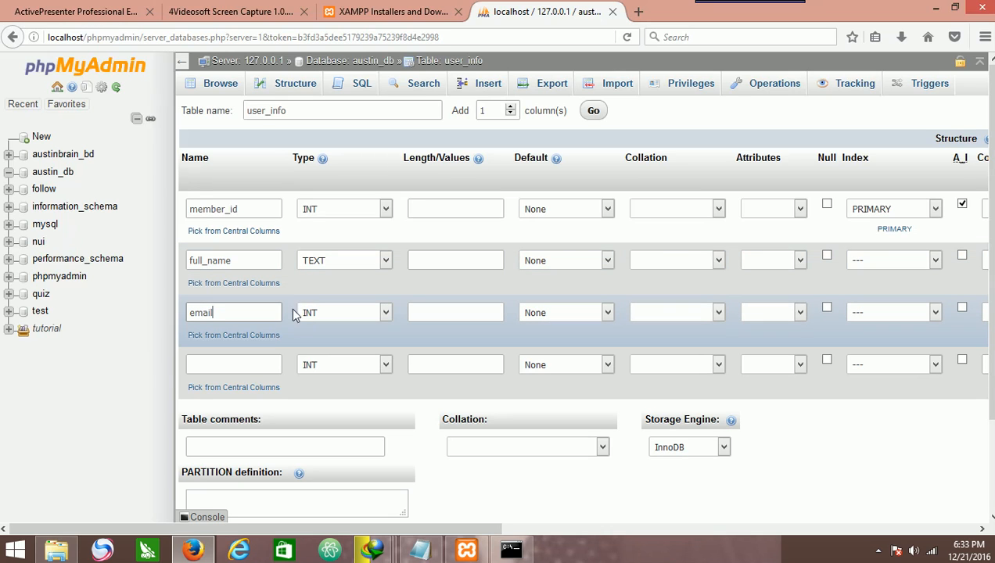
pyautogui.click(359, 313)
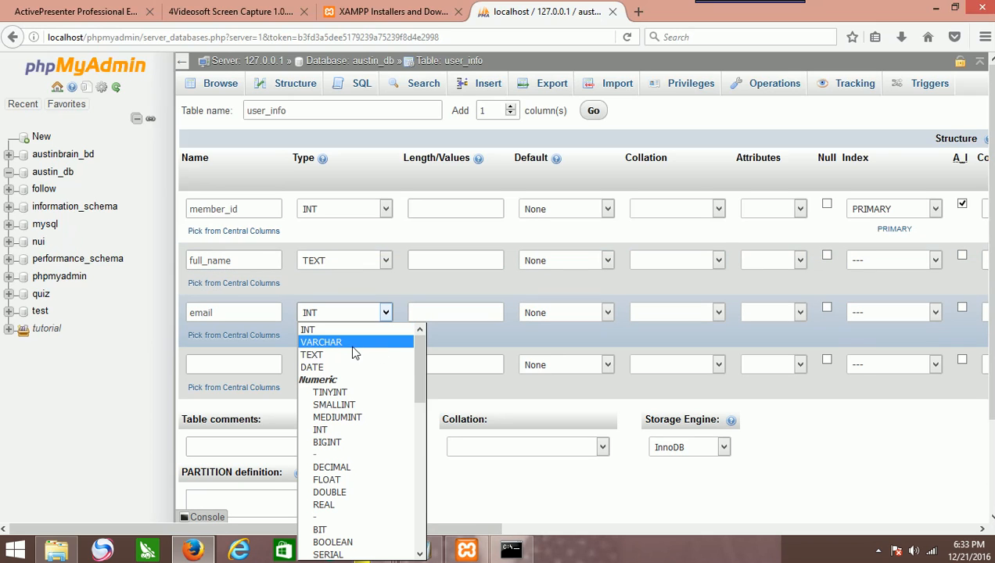
pyautogui.click(352, 356)
# Name the fourth column password and set its type to TEXT.
pyautogui.click(265, 373)
pyautogui.click(277, 383)
pyautogui.click(344, 365)
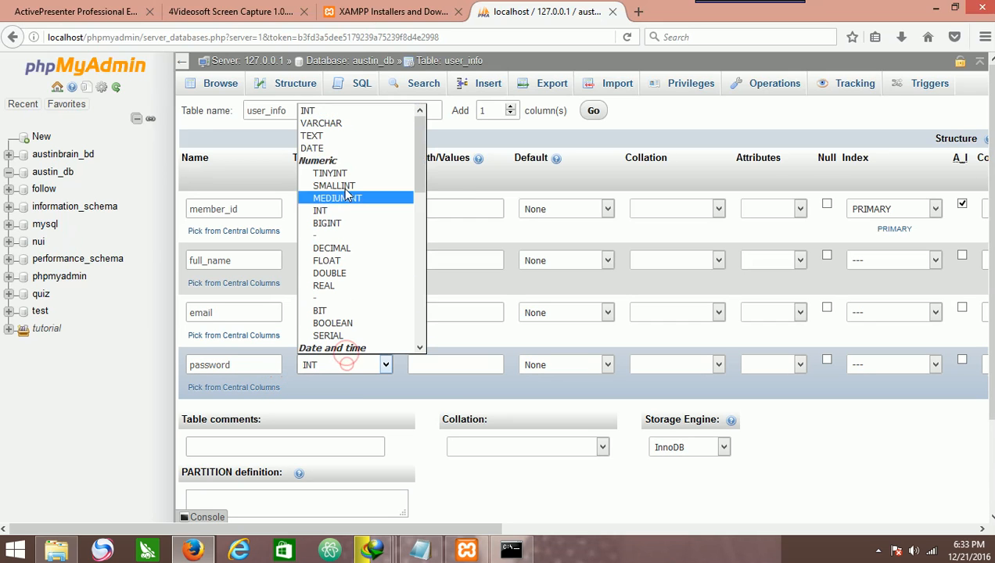
pyautogui.click(348, 137)
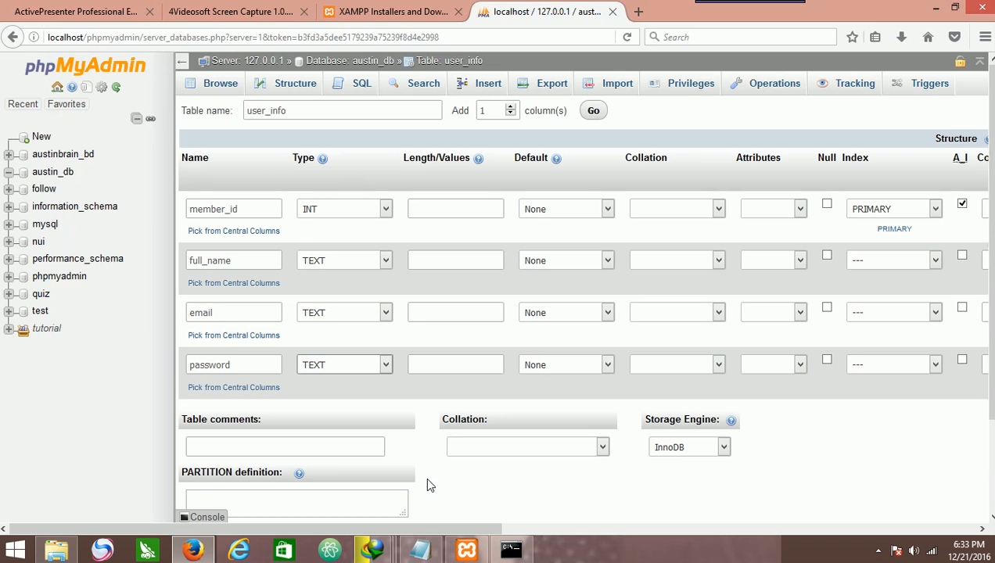
# Add two more empty column rows to the table definition.
pyautogui.scroll(-3, 584, 383)
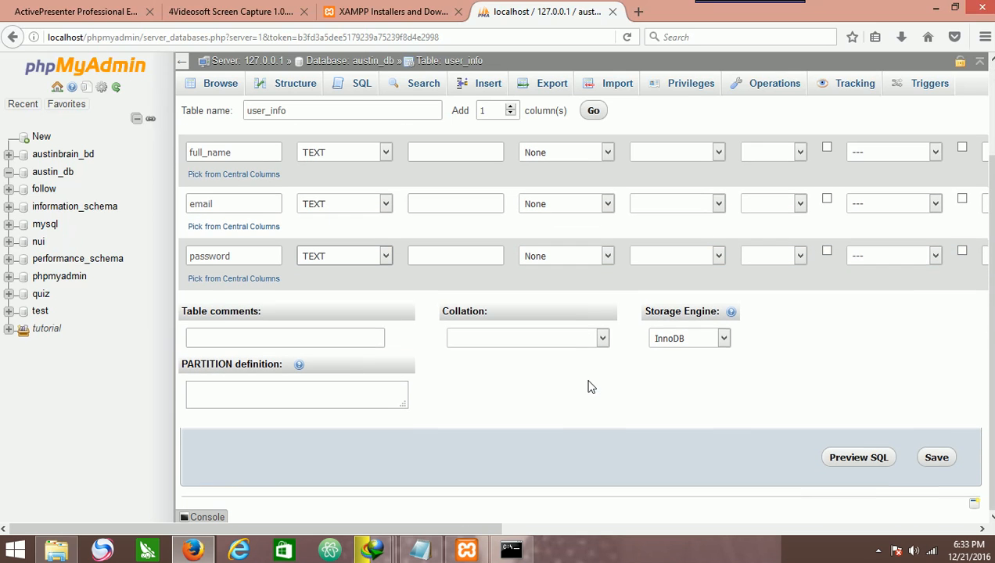
pyautogui.scroll(3, 846, 470)
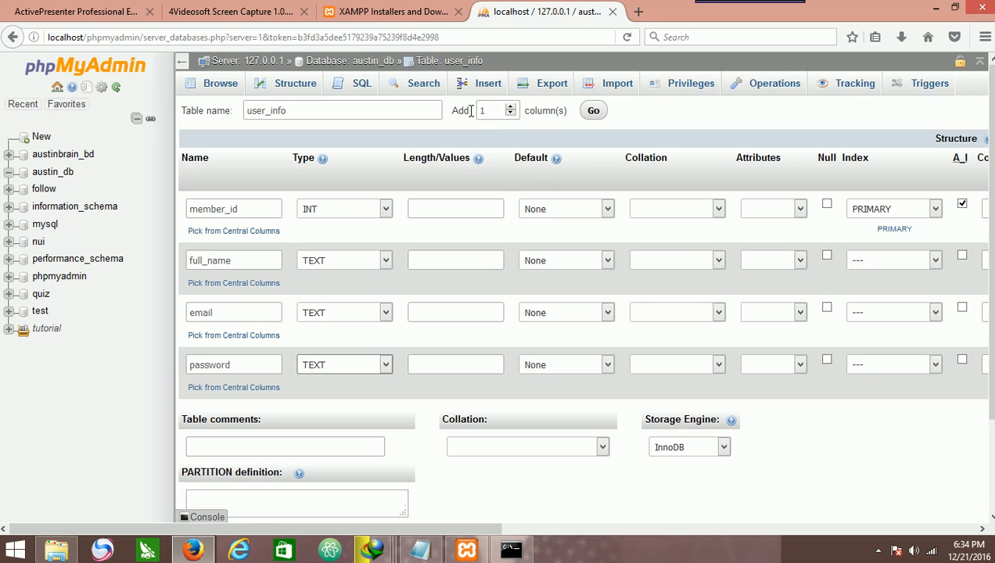
pyautogui.click(510, 107)
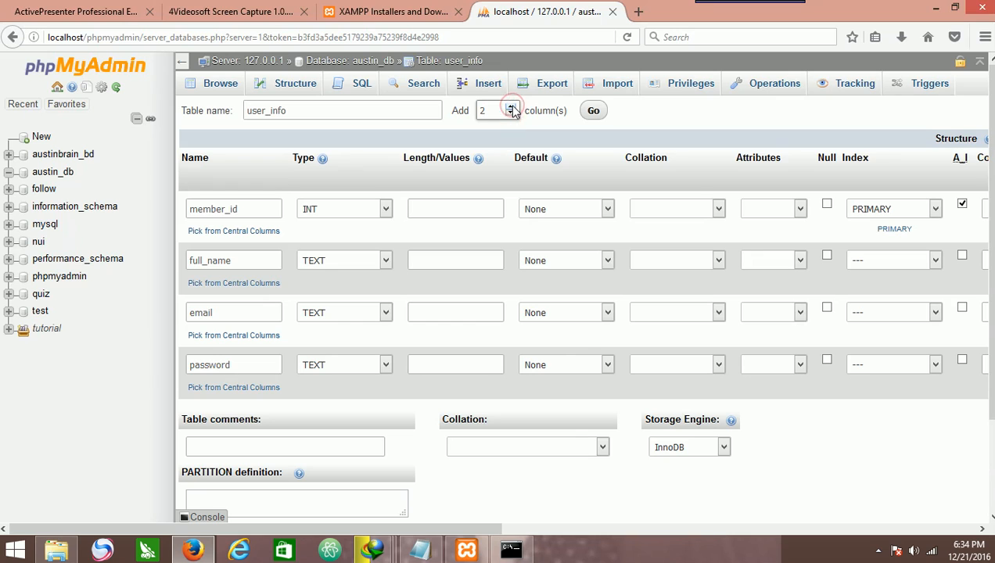
pyautogui.click(596, 111)
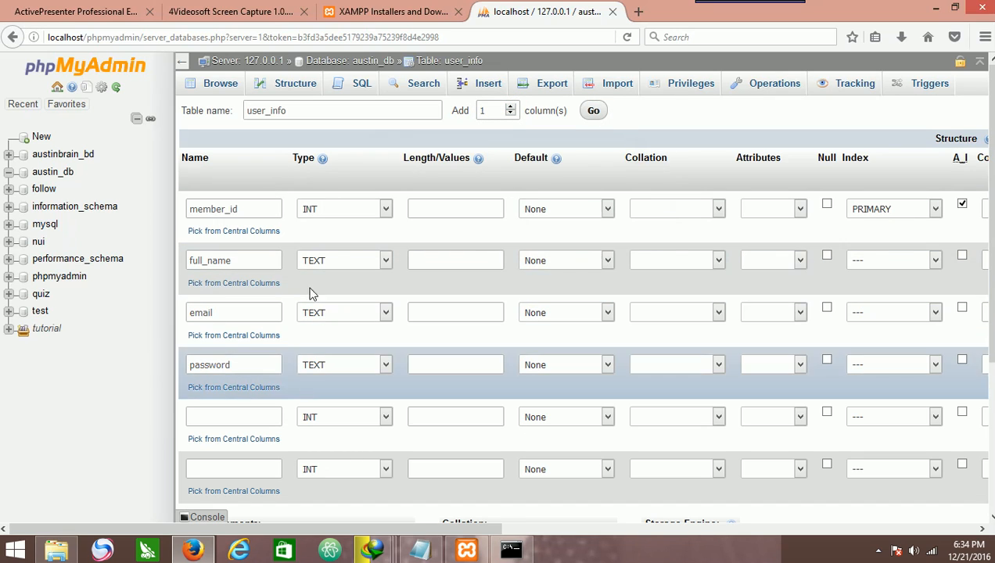
# Save the user_info table.
pyautogui.scroll(-3, 282, 305)
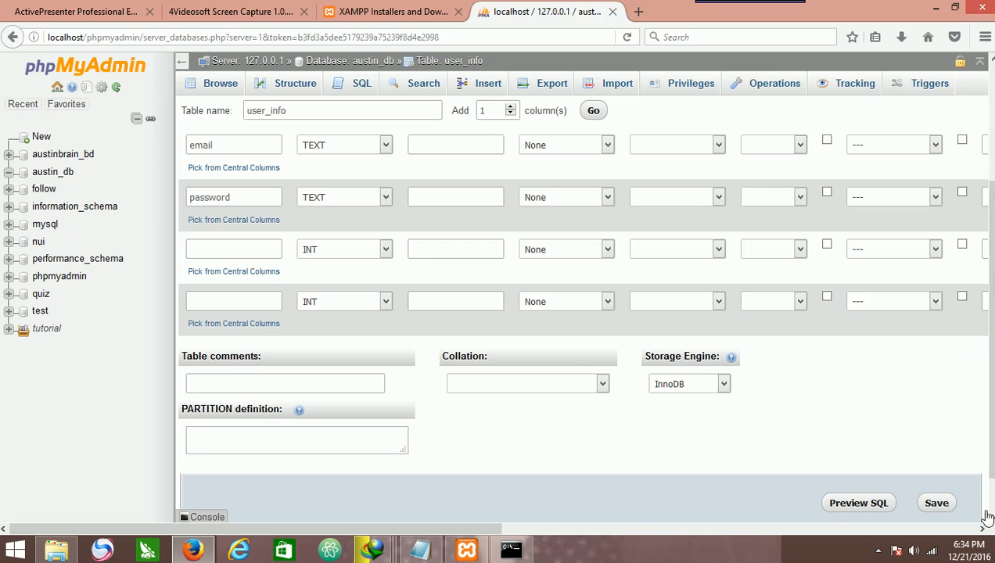
pyautogui.click(939, 503)
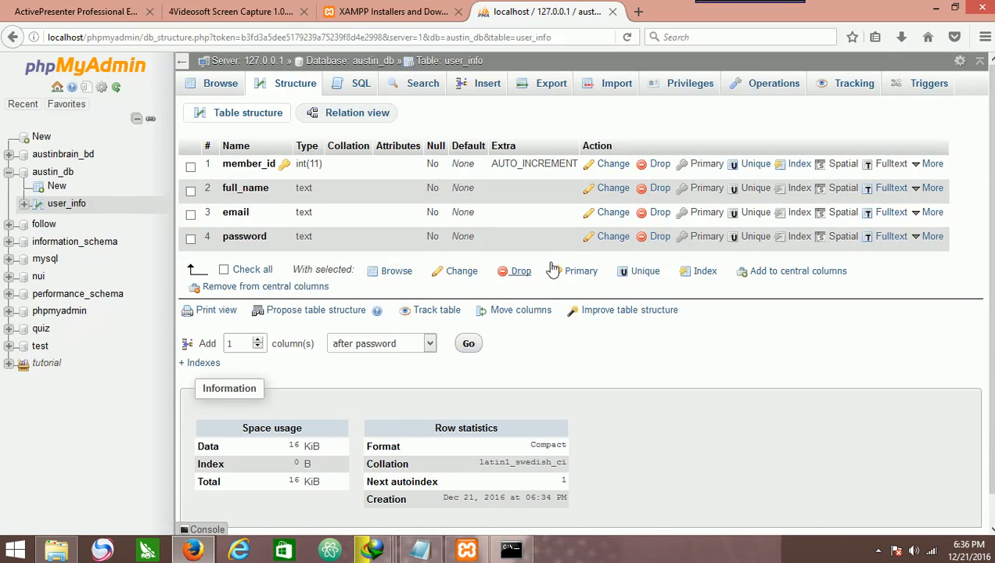
# Open the password column's edit form and return to the table structure.
pyautogui.click(612, 236)
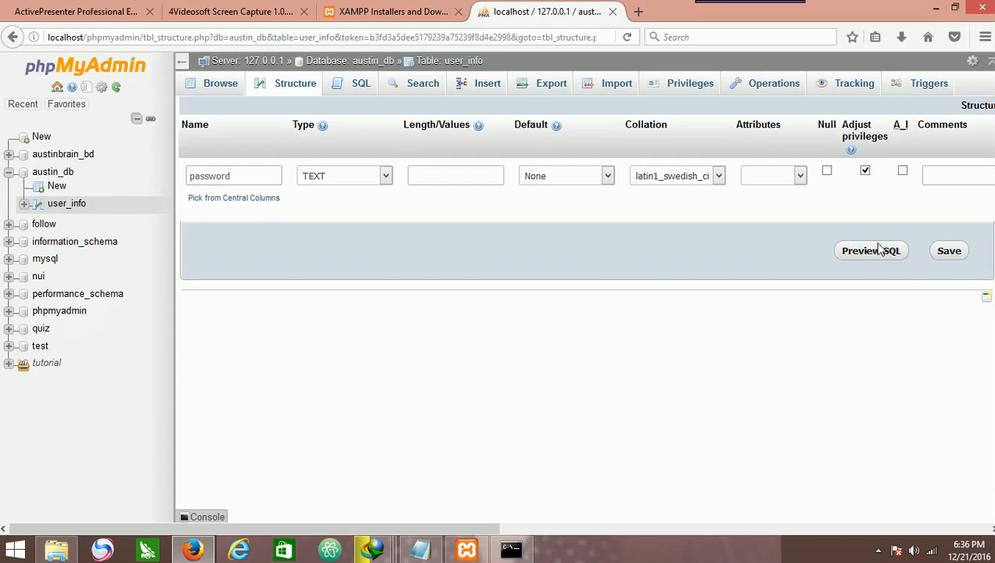
pyautogui.click(278, 86)
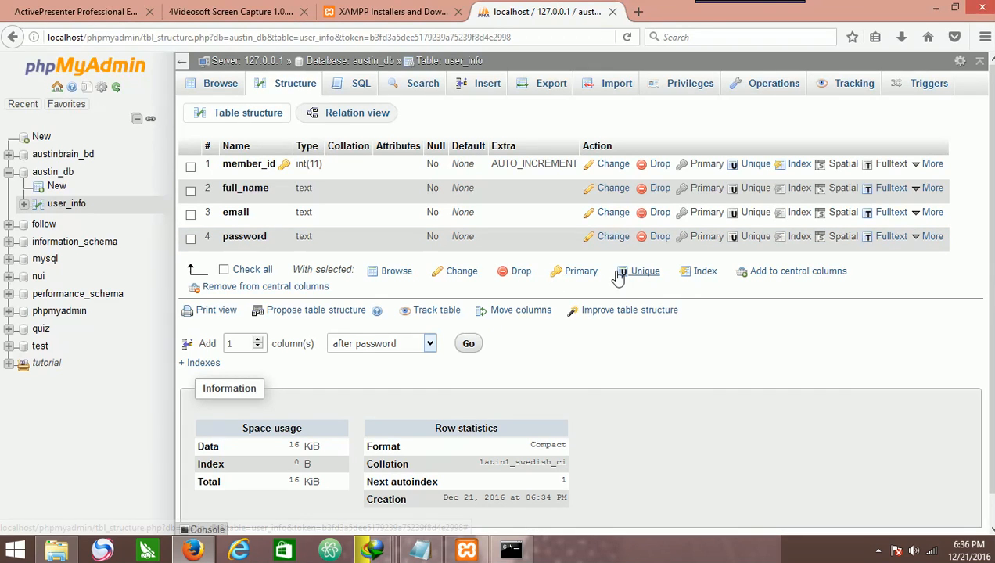
# Select member_id, full_name and password, open them together for editing, and return to the table structure.
pyautogui.click(190, 168)
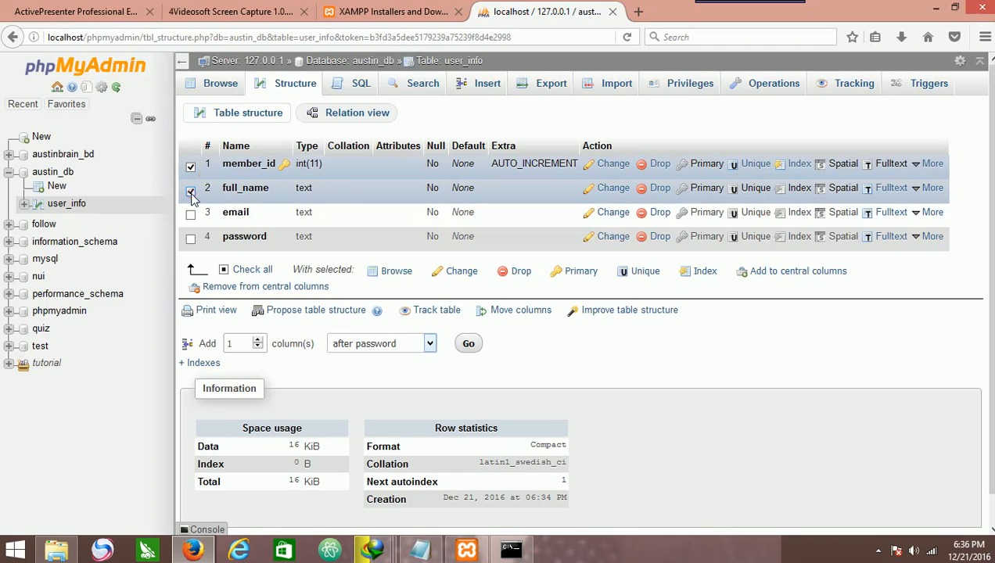
pyautogui.click(191, 193)
pyautogui.click(190, 216)
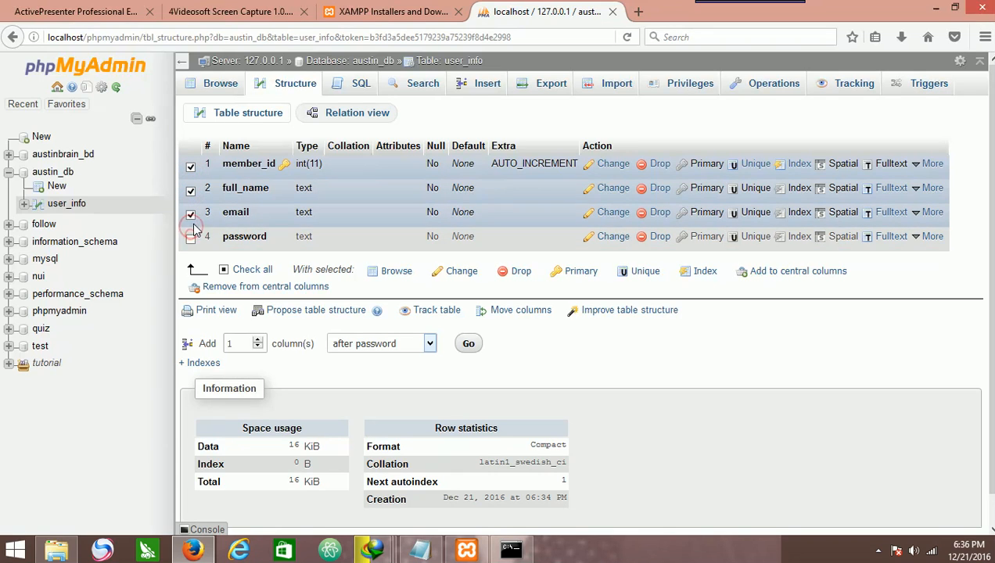
pyautogui.click(191, 239)
pyautogui.click(192, 216)
pyautogui.click(190, 238)
pyautogui.click(191, 238)
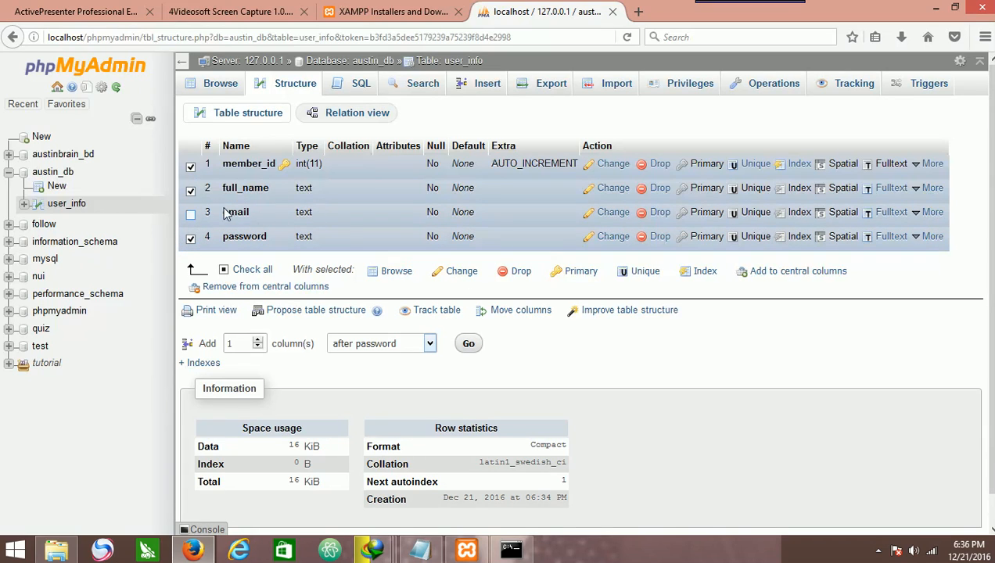
pyautogui.click(457, 271)
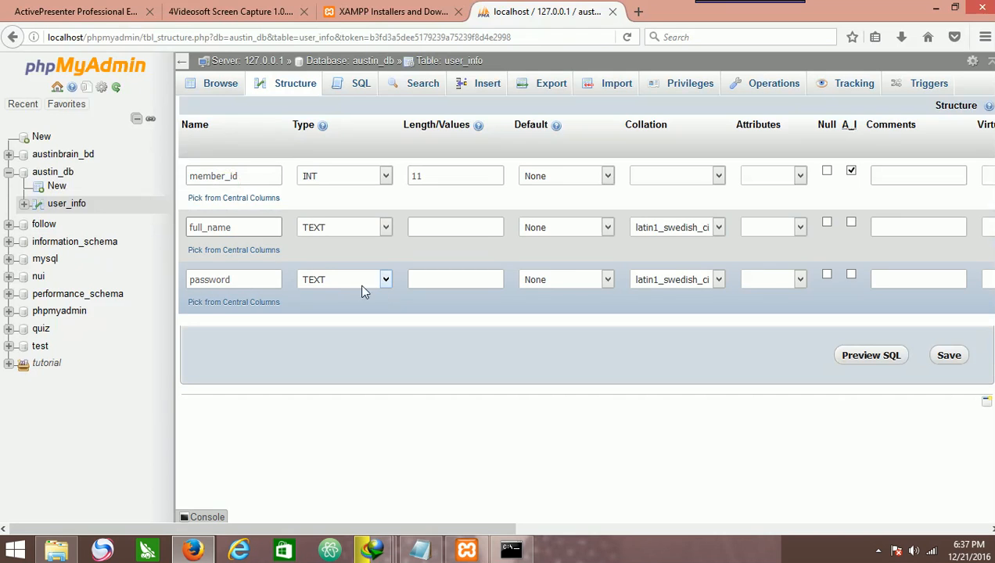
pyautogui.click(307, 89)
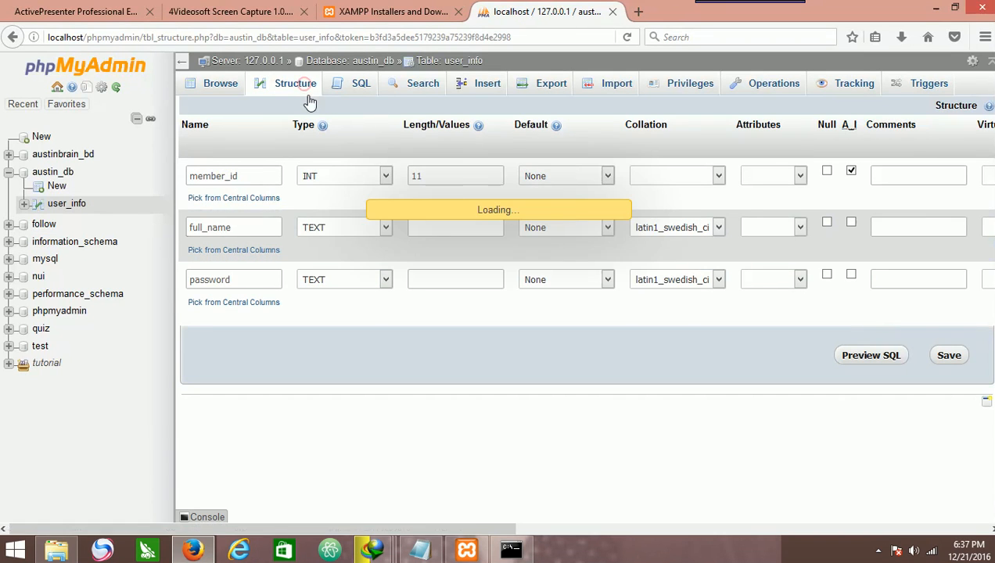
# Select all four columns, open them for editing, and return to the table structure without saving.
pyautogui.click(235, 269)
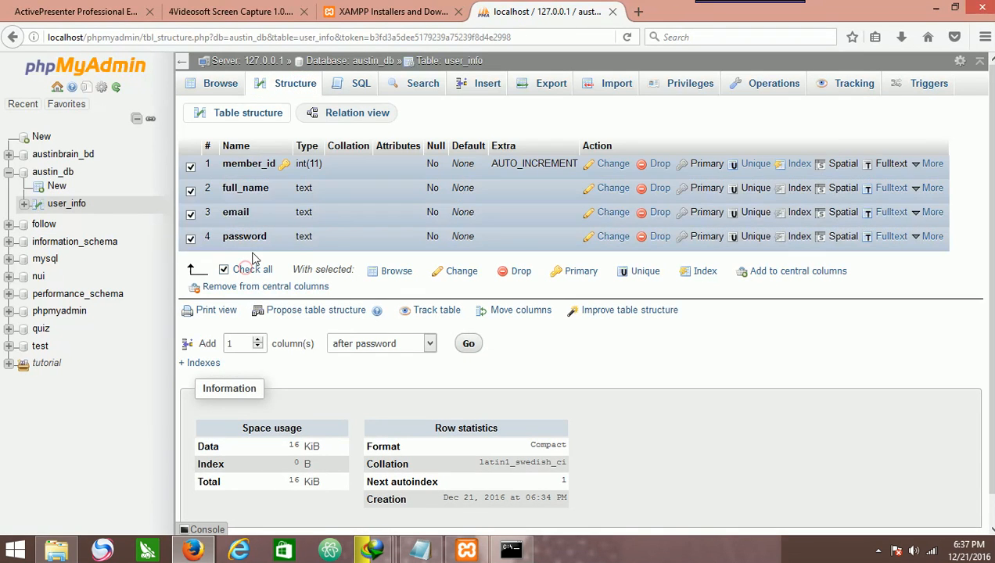
pyautogui.click(441, 274)
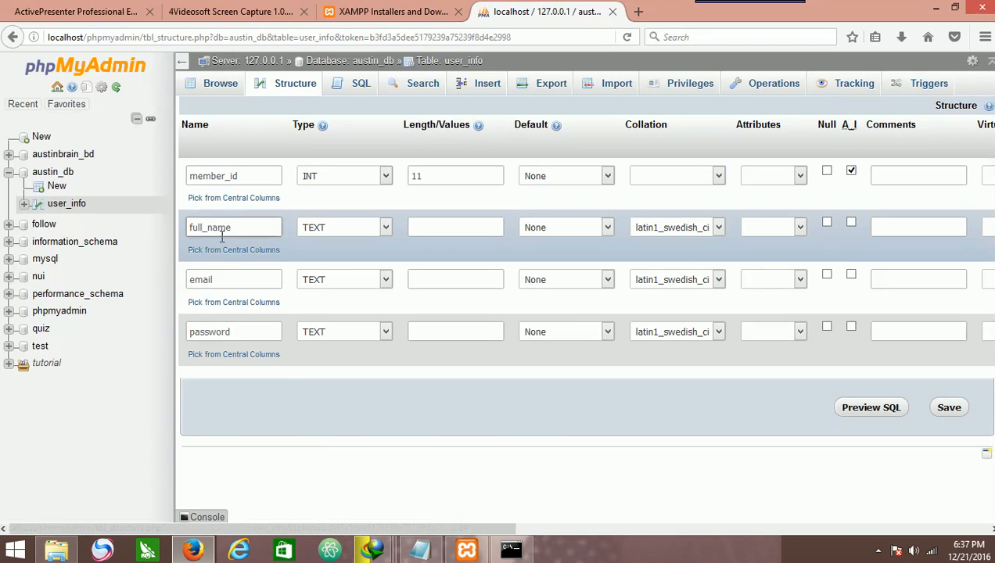
pyautogui.doubleClick(201, 282)
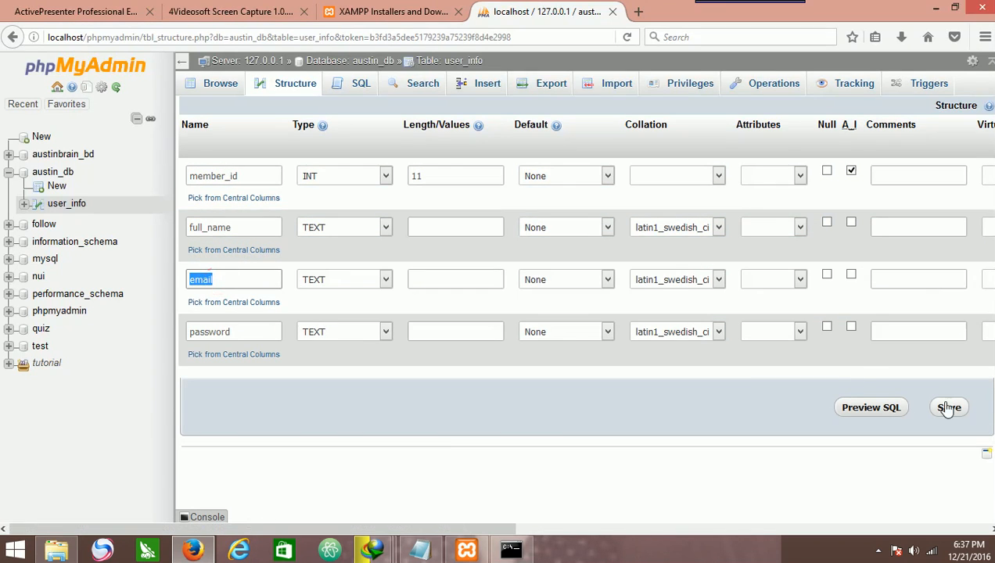
pyautogui.click(288, 83)
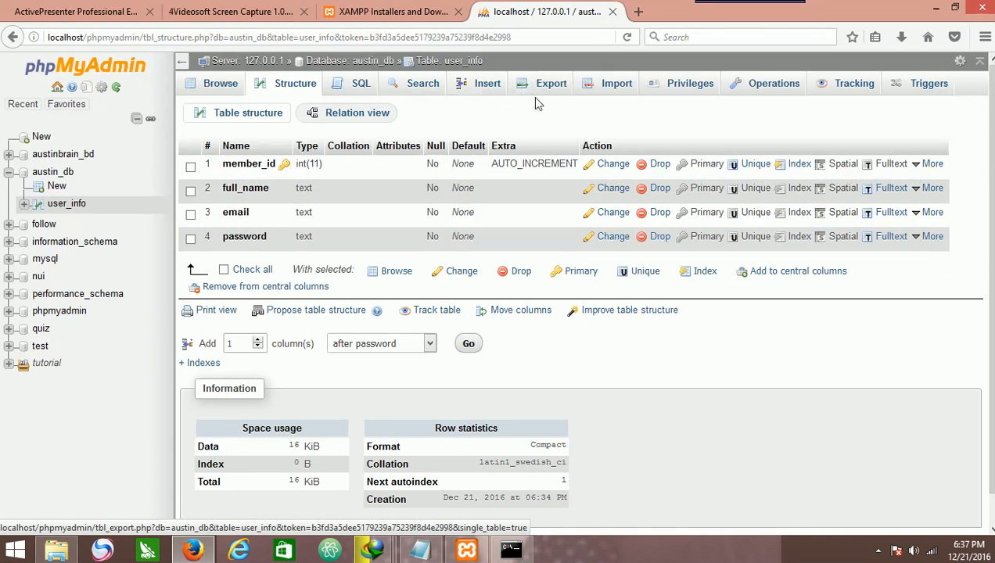
# Export the austin_db database as an SQL file with the quick method and save the file.
pyautogui.click(48, 173)
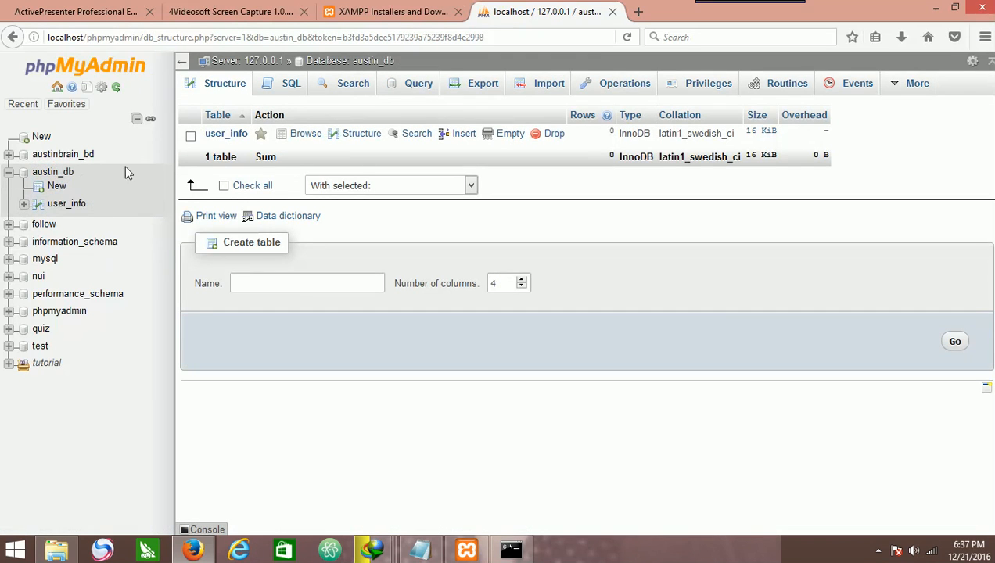
pyautogui.click(48, 174)
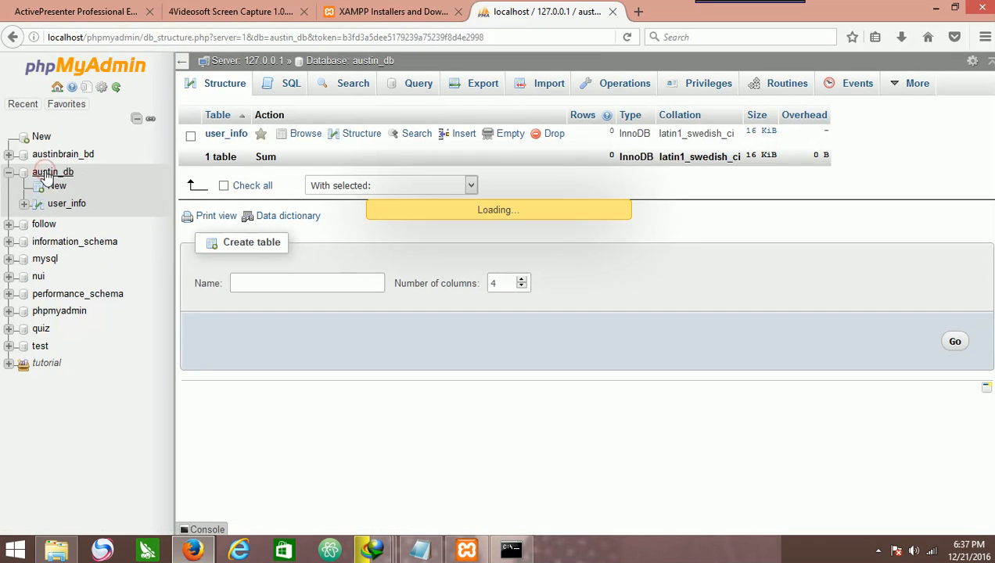
pyautogui.click(54, 175)
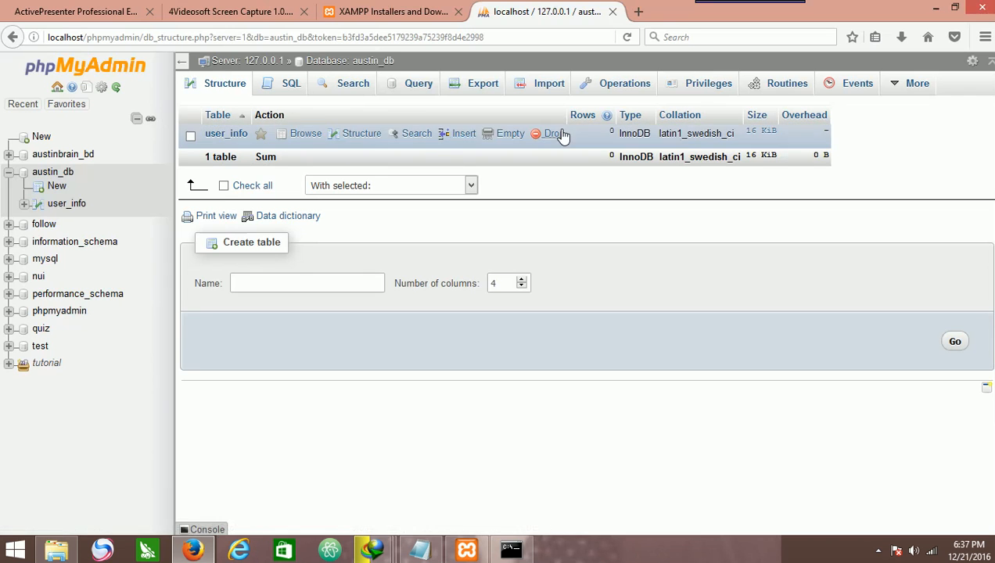
pyautogui.click(484, 86)
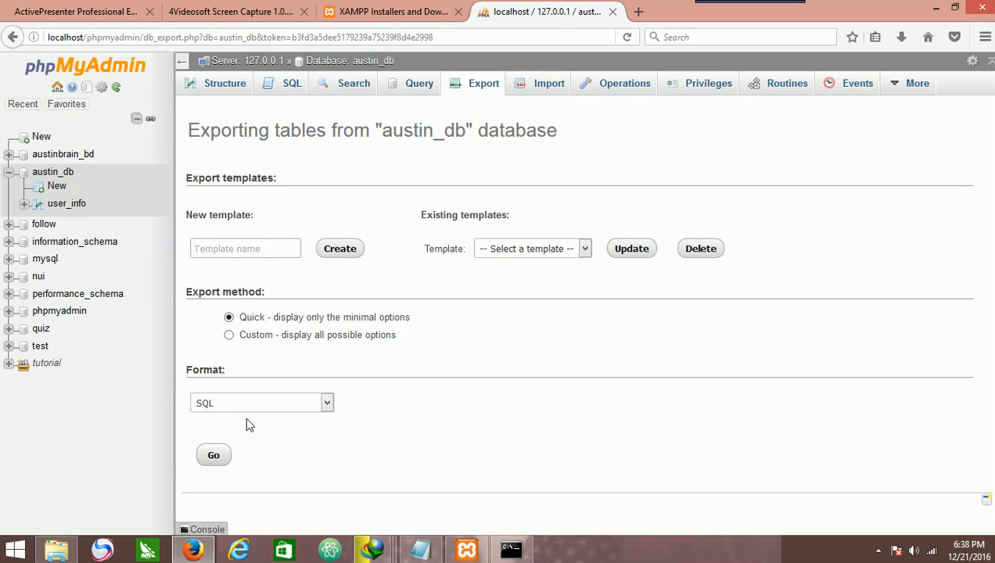
pyautogui.click(214, 456)
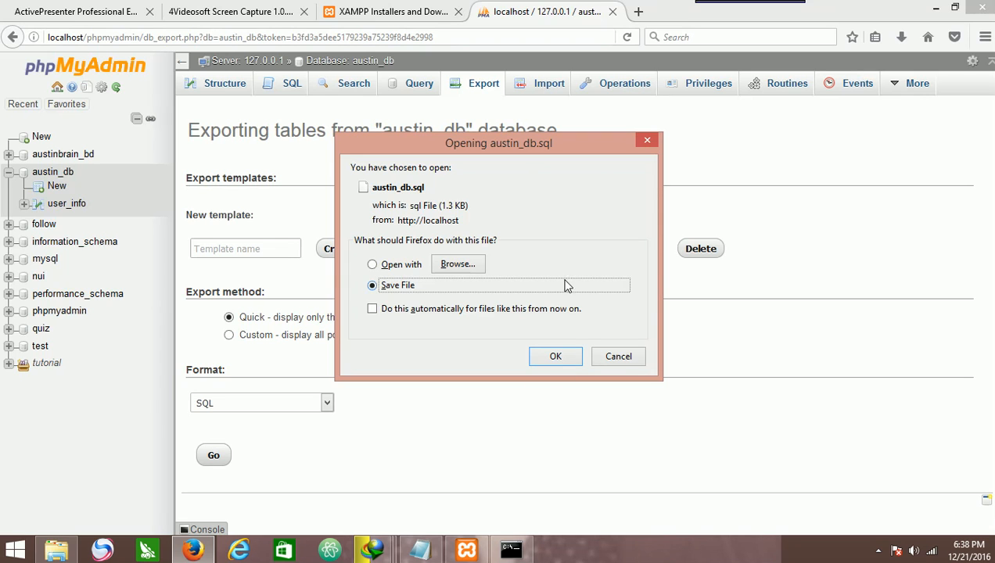
pyautogui.click(579, 357)
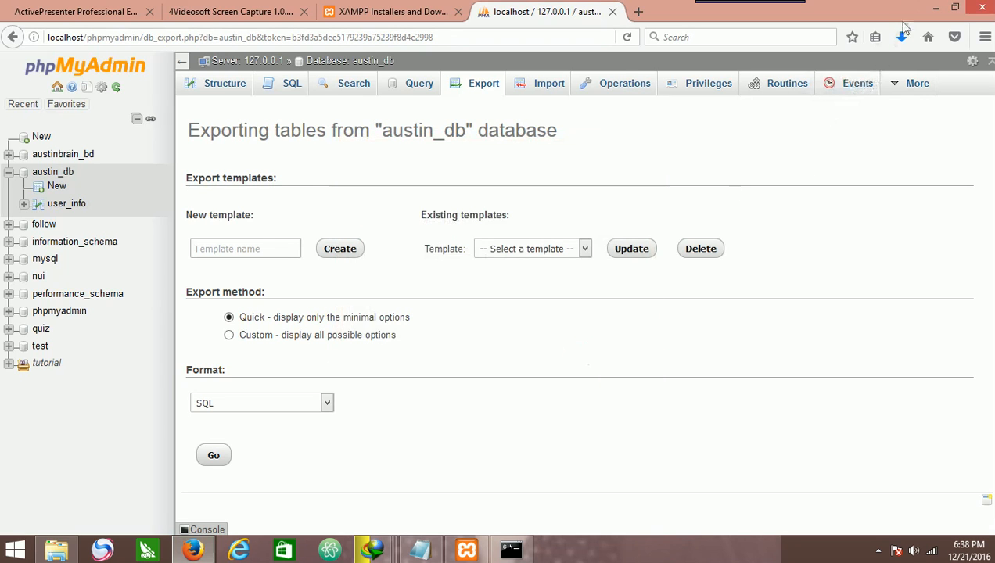
# Open the folder containing the downloaded austin_db.sql file.
pyautogui.click(902, 40)
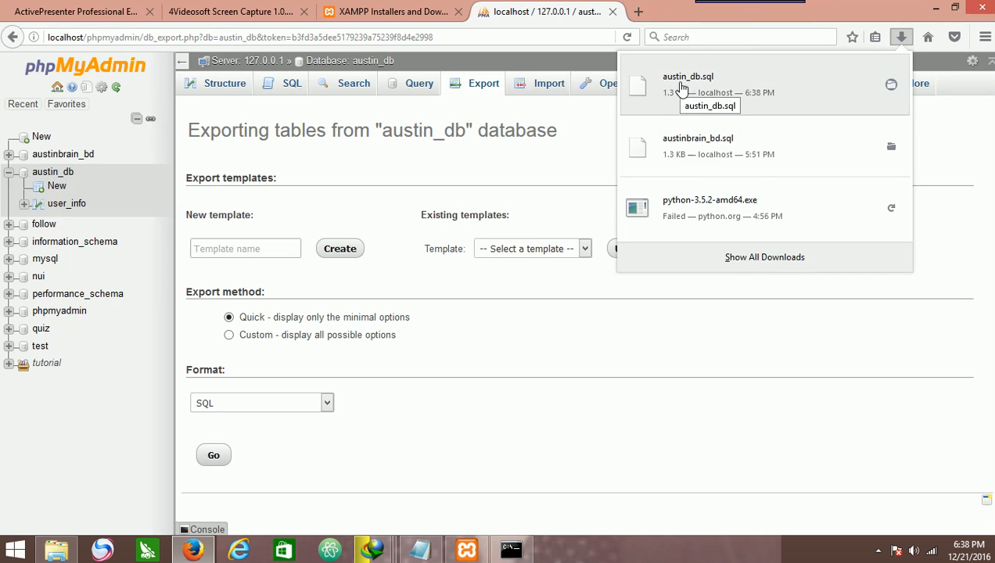
pyautogui.click(891, 86)
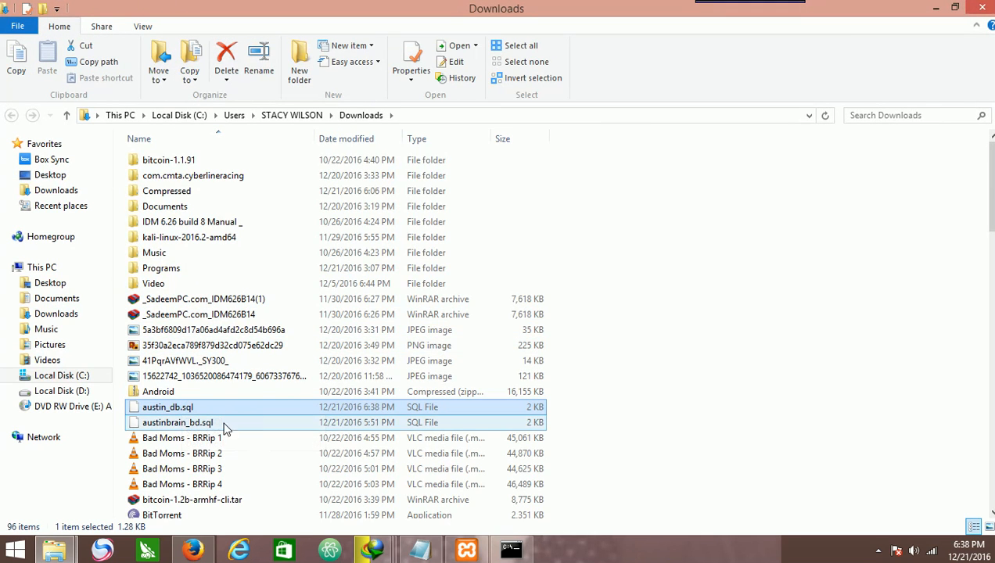
# Create a new database named null.
pyautogui.click(937, 8)
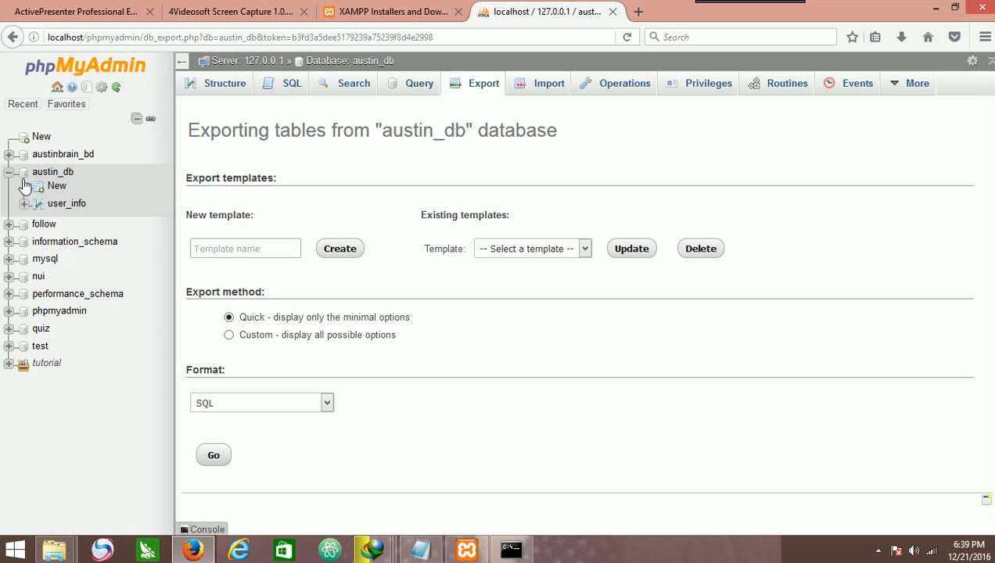
pyautogui.click(43, 138)
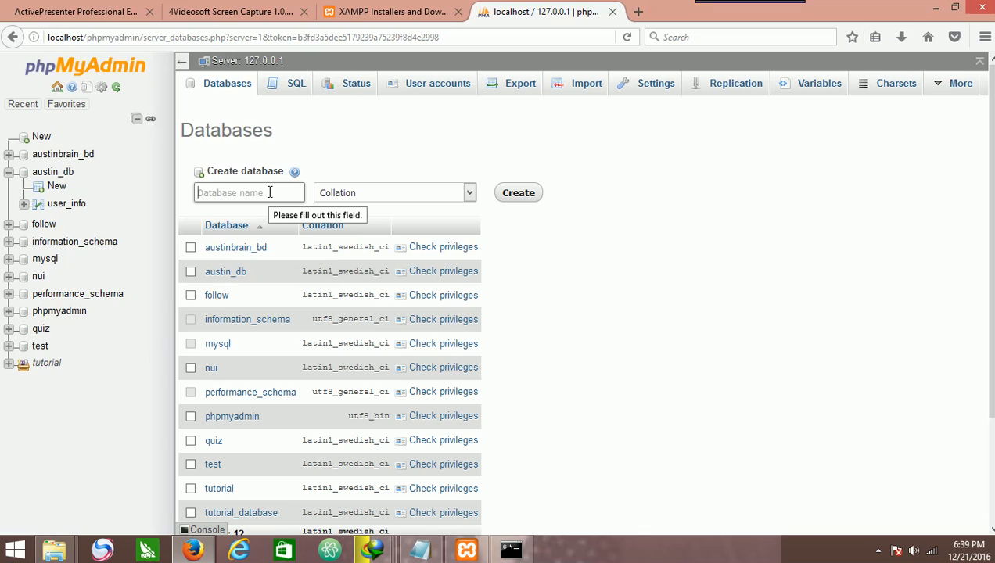
pyautogui.write('null')
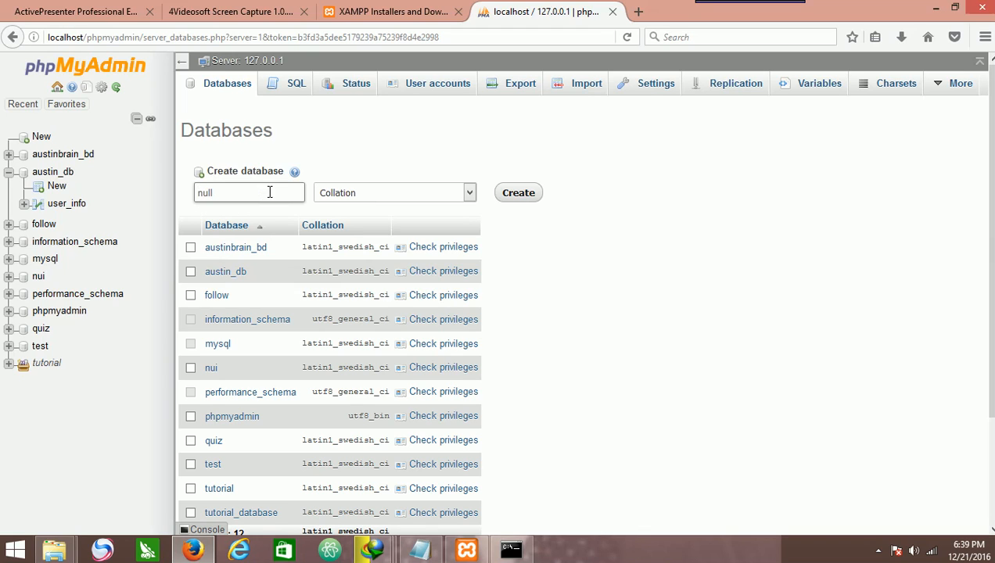
pyautogui.click(519, 193)
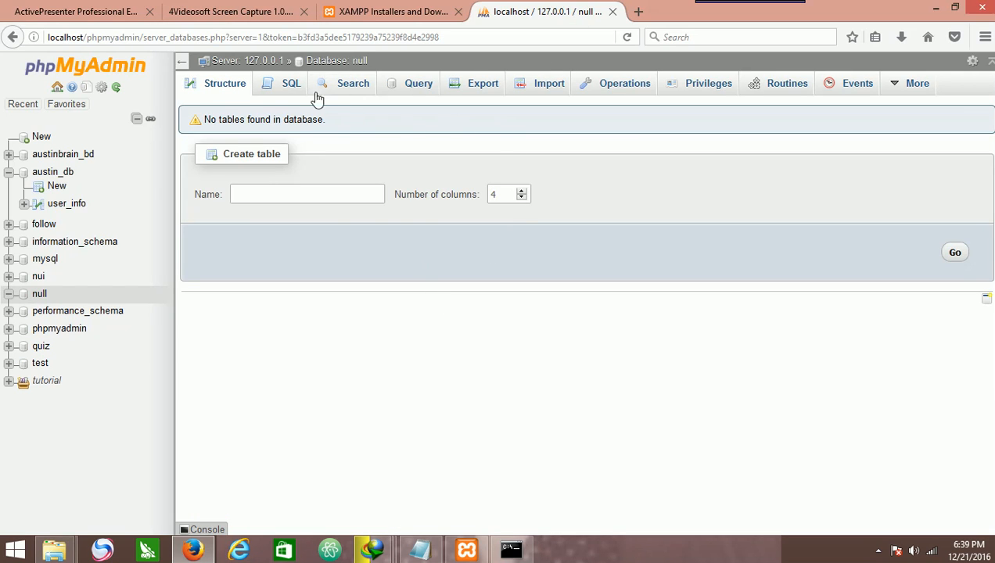
# Import the austin_db.sql file from Downloads into the null database.
pyautogui.click(239, 189)
pyautogui.click(554, 90)
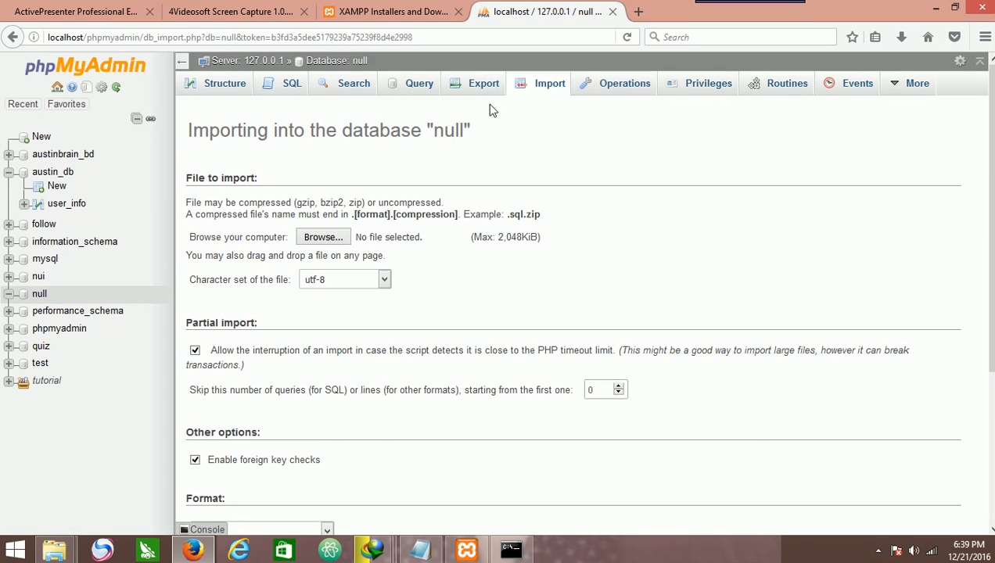
pyautogui.click(325, 237)
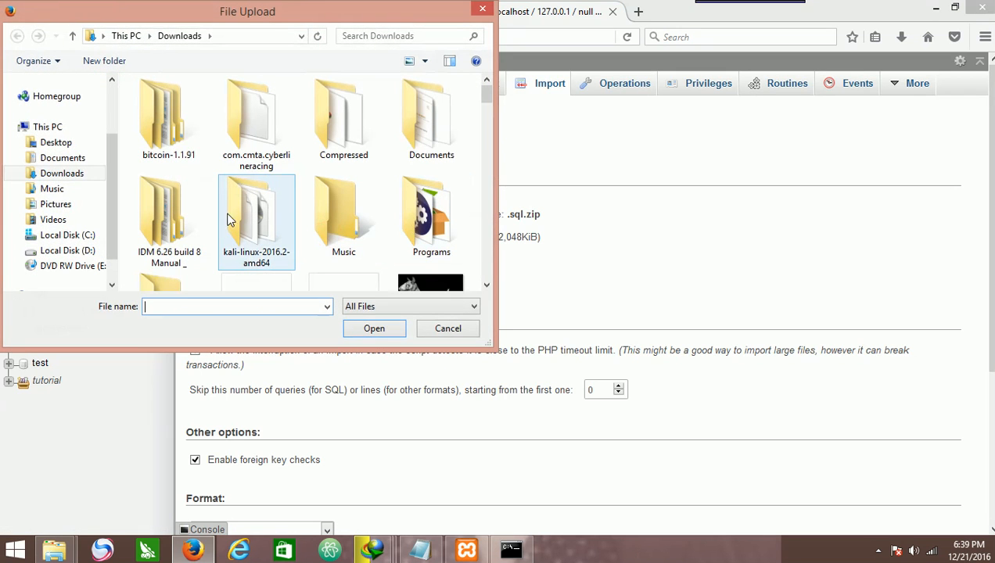
pyautogui.scroll(-5, 250, 220)
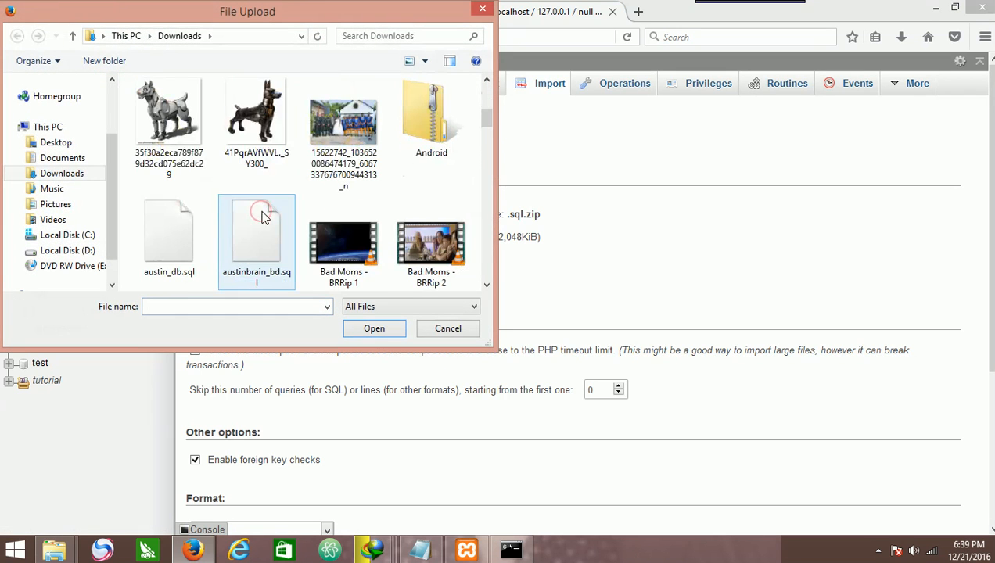
pyautogui.doubleClick(195, 263)
pyautogui.scroll(-5, 346, 359)
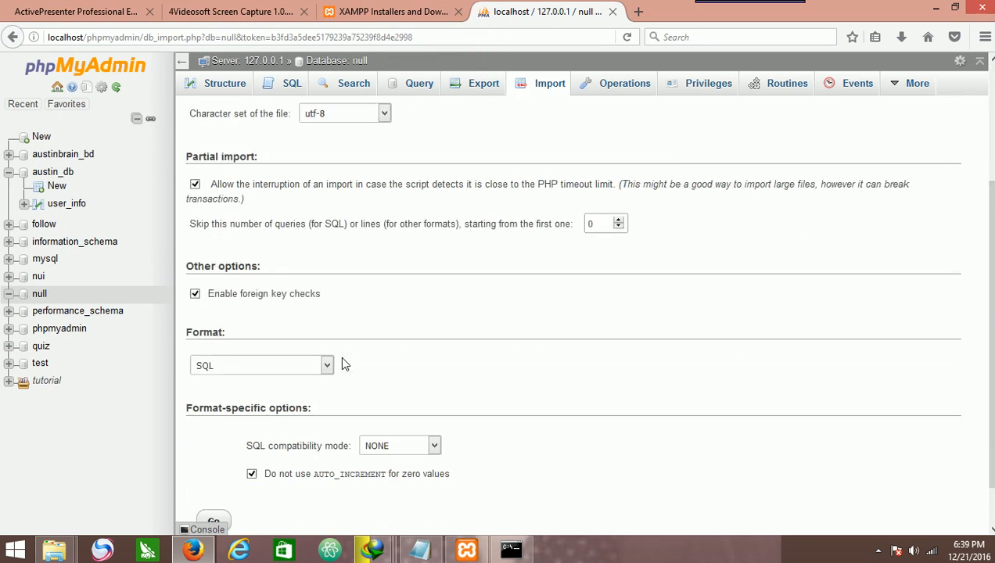
pyautogui.click(221, 470)
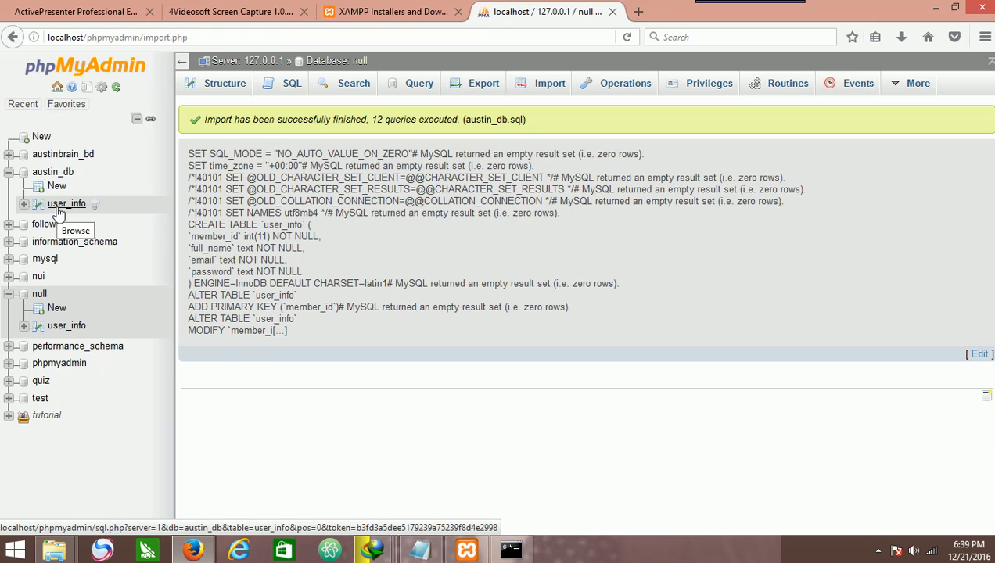
# Examine the imported user_info table in the null database, viewing its structure and SQL query page.
pyautogui.click(67, 327)
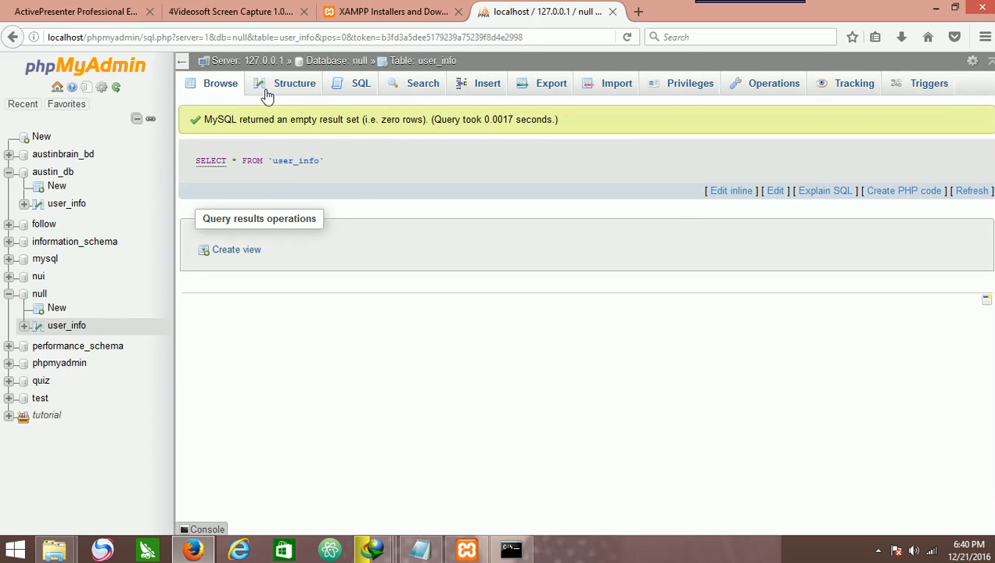
pyautogui.click(266, 93)
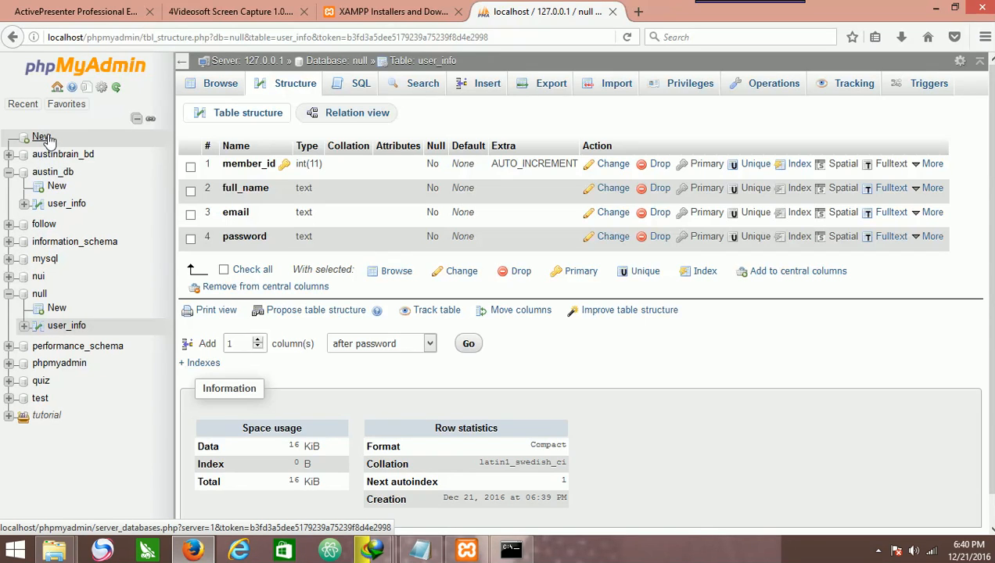
pyautogui.click(344, 92)
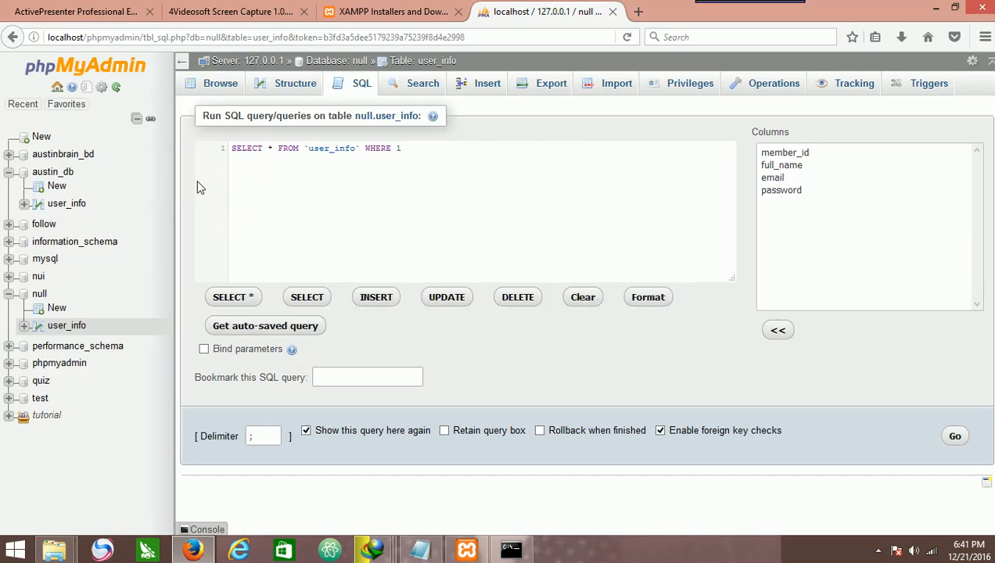
# Examine the austin_db database and its user_info table, viewing their SQL query pages.
pyautogui.click(52, 173)
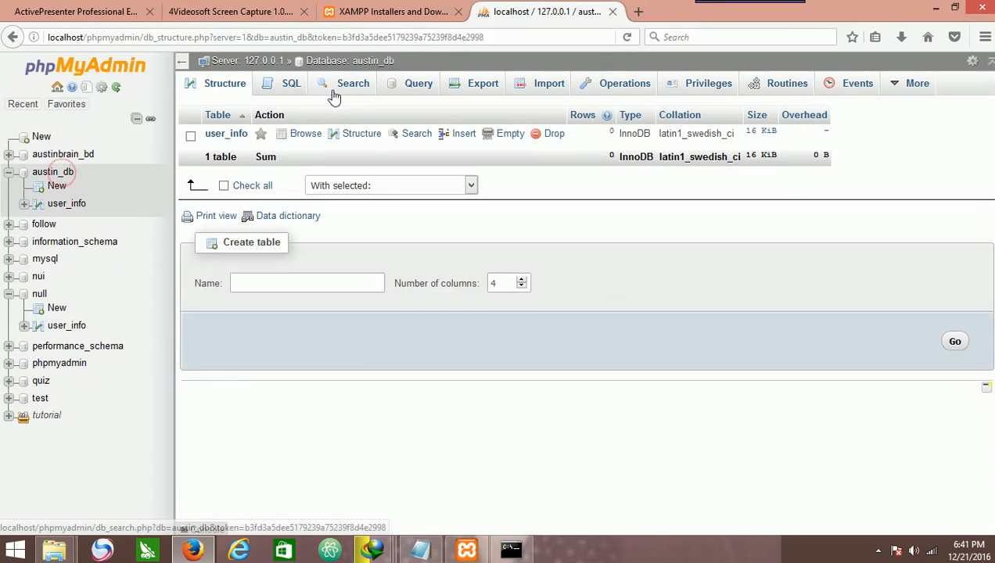
pyautogui.click(280, 86)
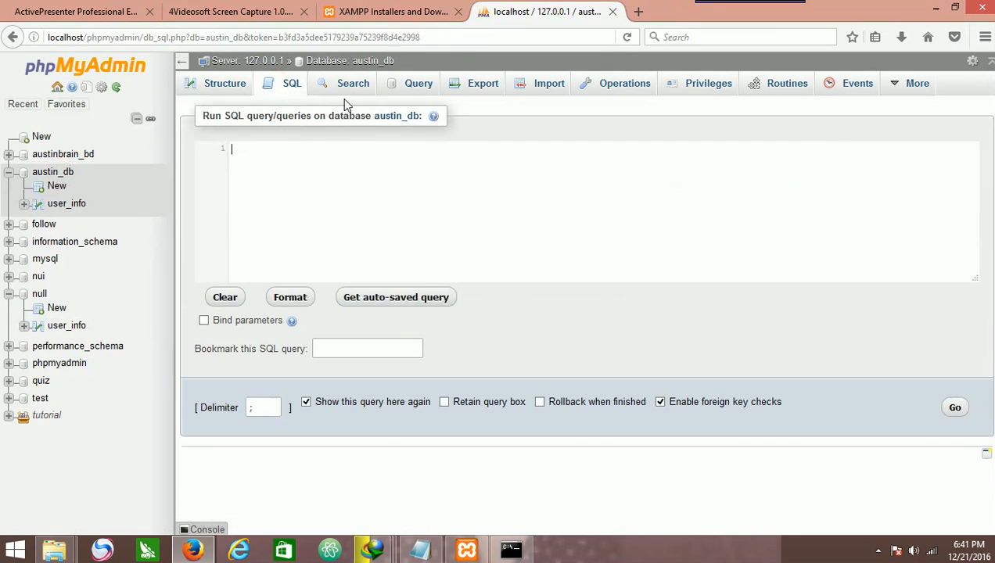
pyautogui.click(75, 206)
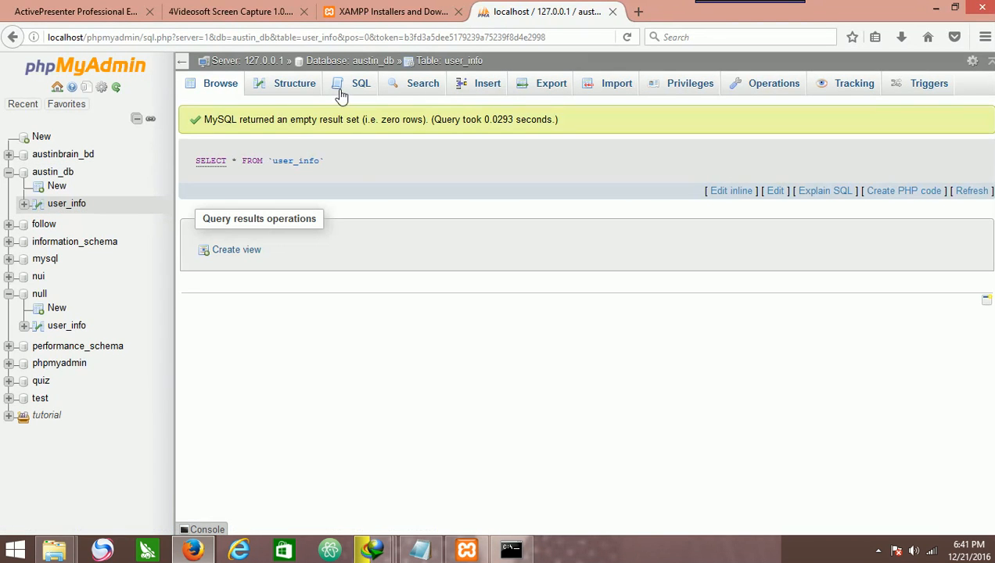
pyautogui.click(348, 84)
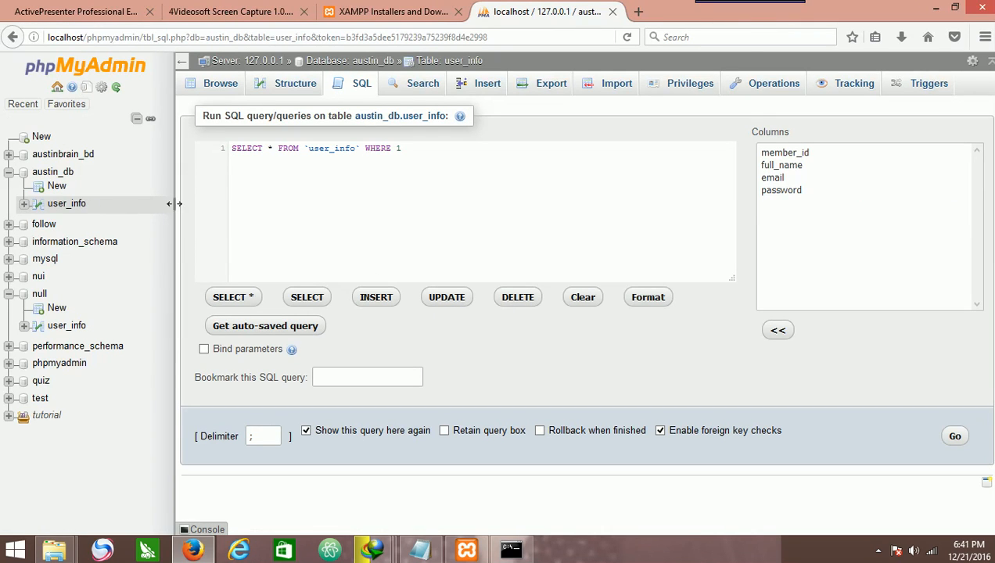
pyautogui.click(54, 174)
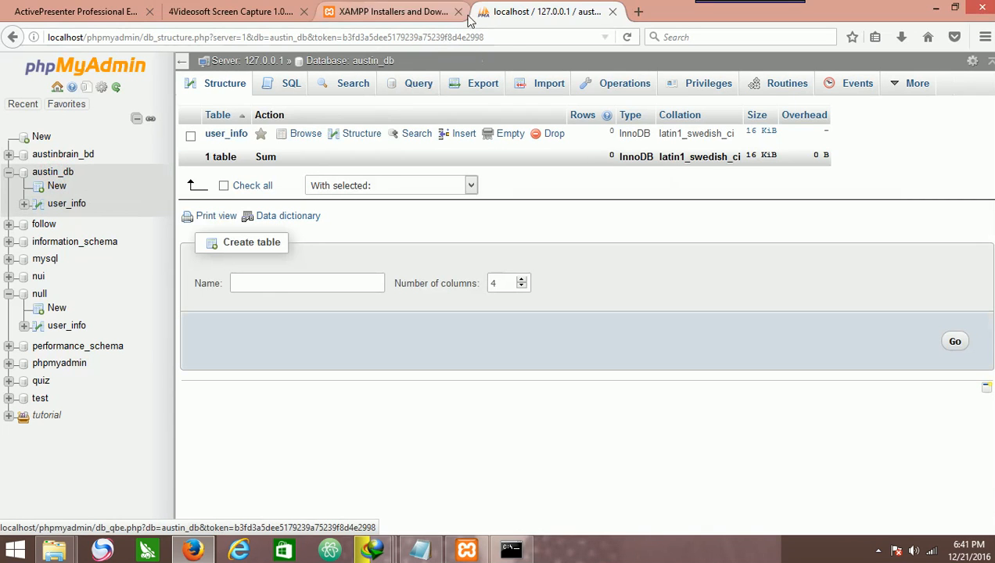